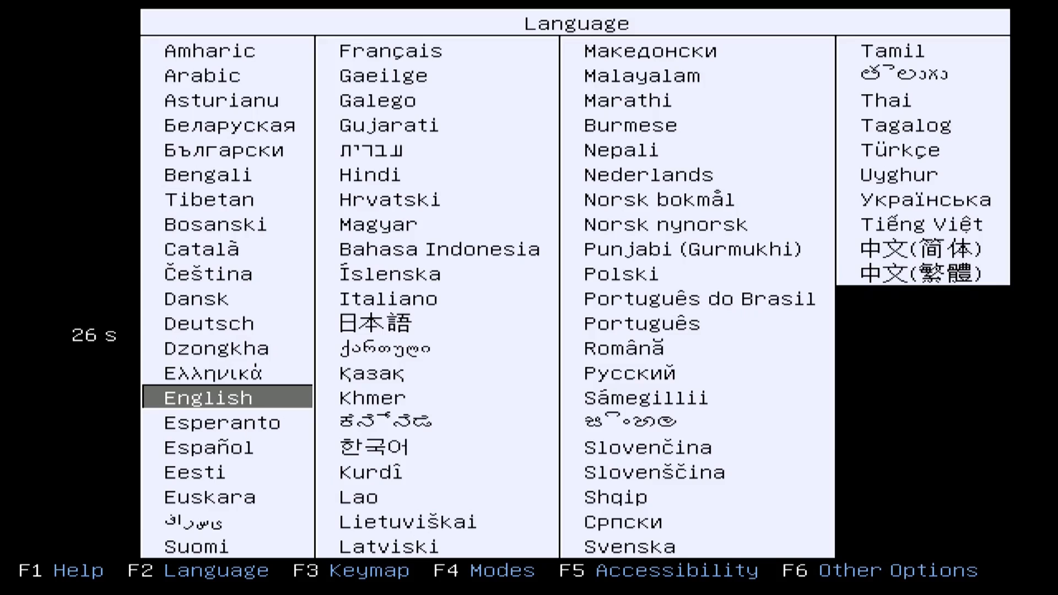
# Start the live session with English as the language and launch Kdenlive from the Video Production applications
pyautogui.press('Return')
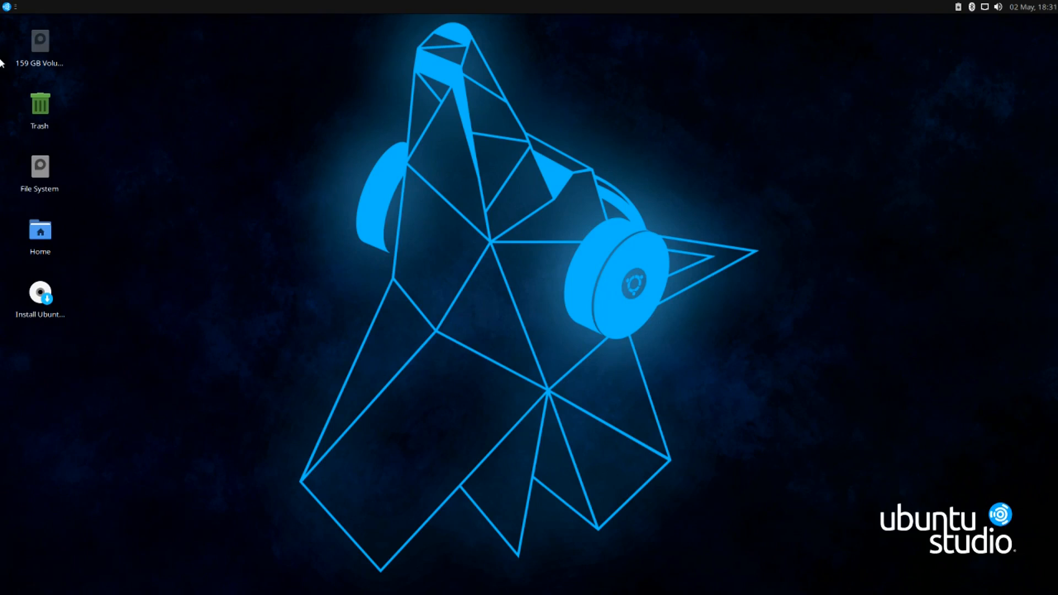
pyautogui.click(3, 7)
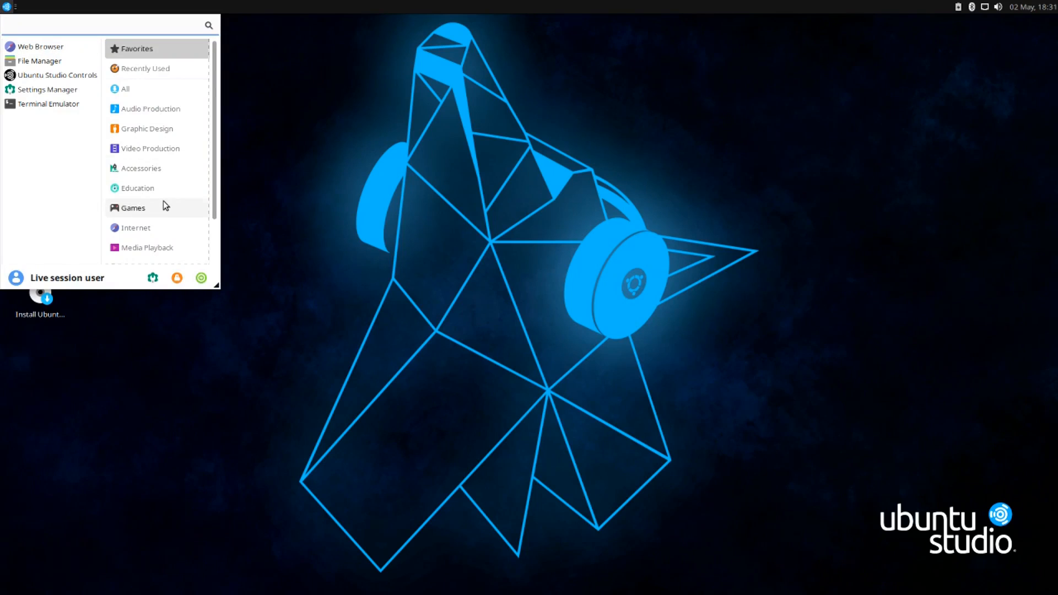
pyautogui.scroll(-2, 163, 202)
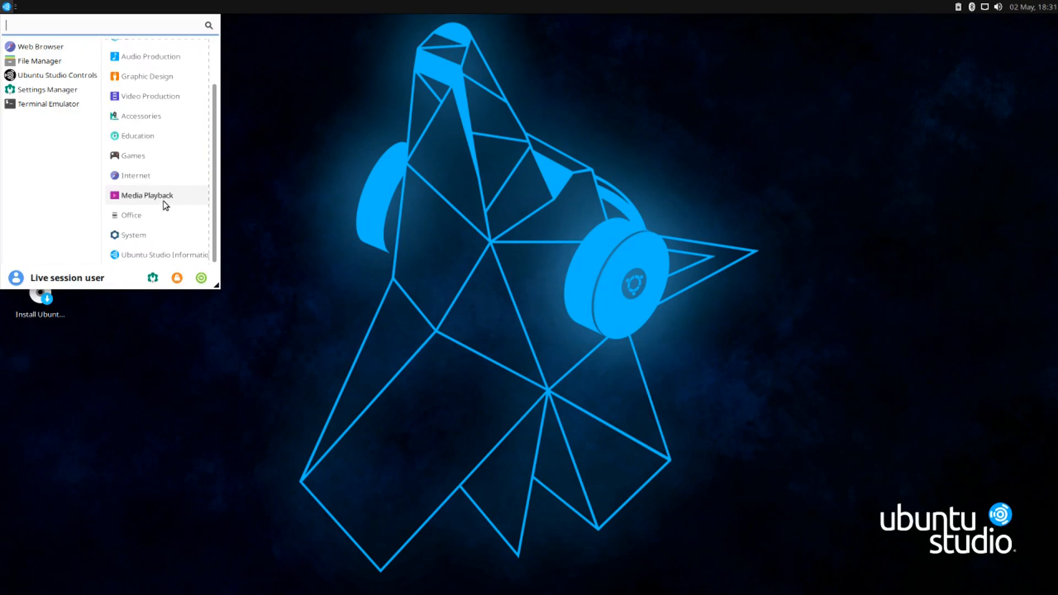
pyautogui.click(180, 103)
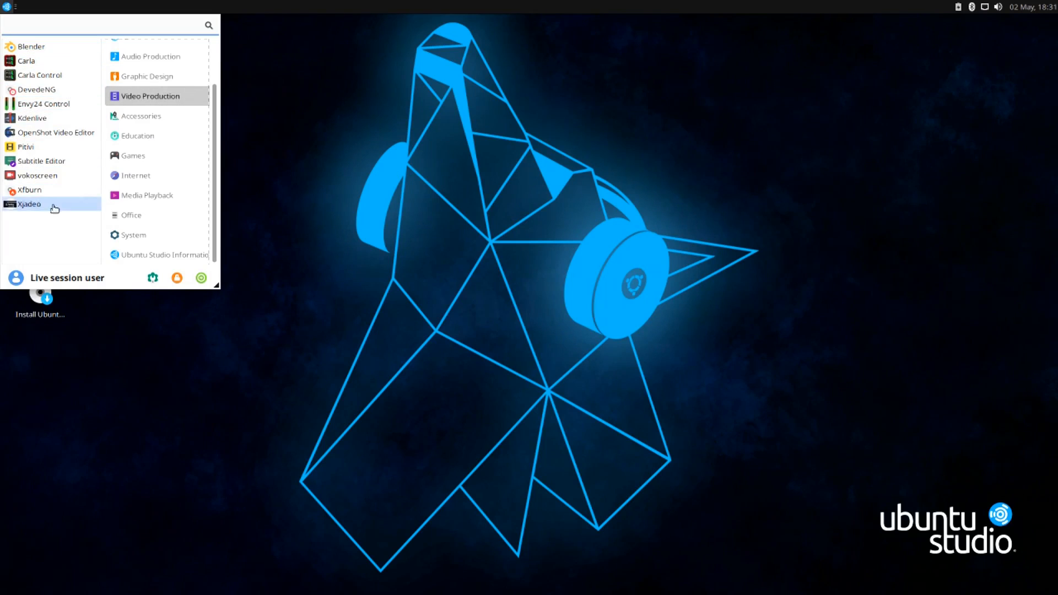
pyautogui.click(35, 123)
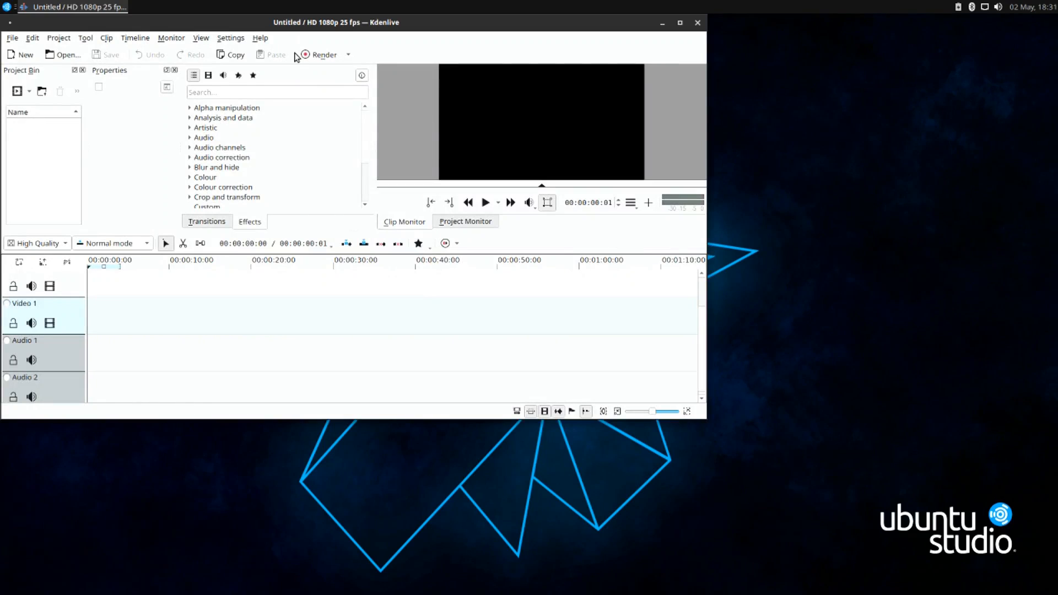
# Maximize the Kdenlive window and enlarge the bin, effects and monitor area by lowering the divider above the timeline
pyautogui.click(679, 22)
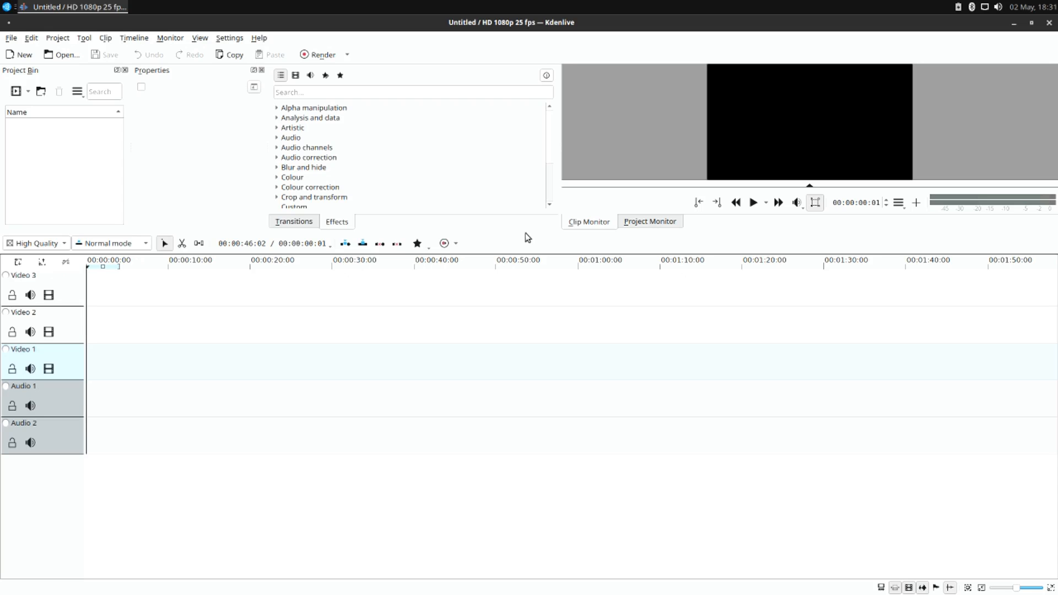
pyautogui.moveTo(527, 229); pyautogui.dragTo(526, 323)
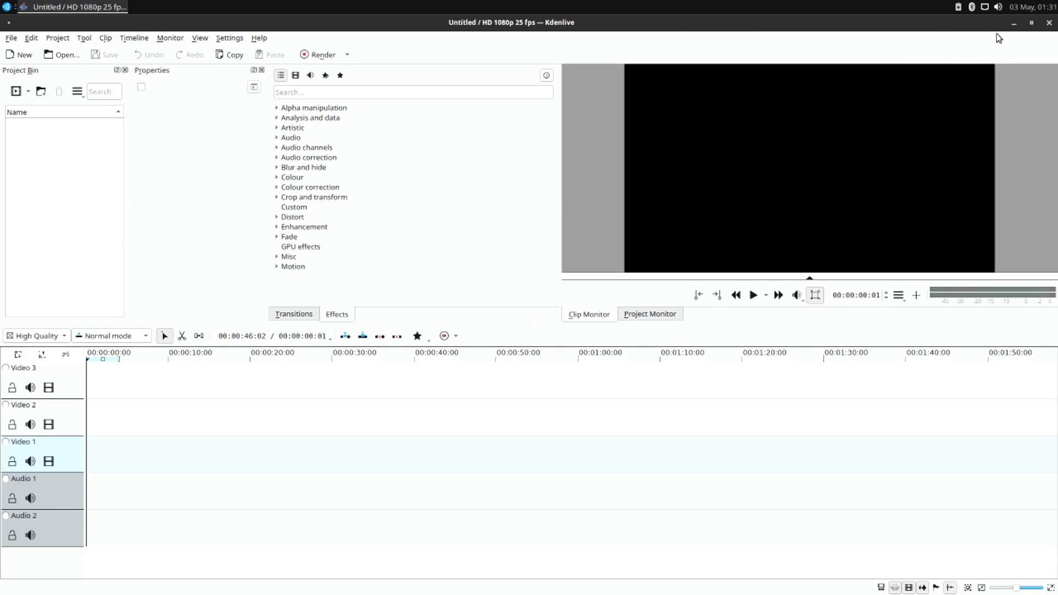
# Minimize Kdenlive, mount the 3.0 TB Volume from the desktop, close its file window and return to Kdenlive
pyautogui.click(1014, 23)
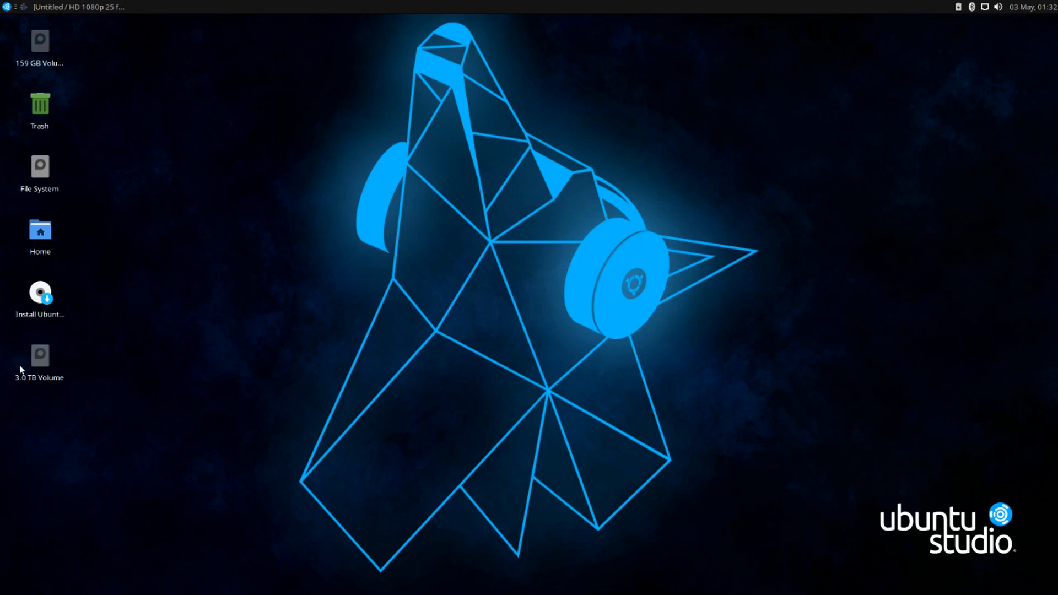
pyautogui.doubleClick(38, 364)
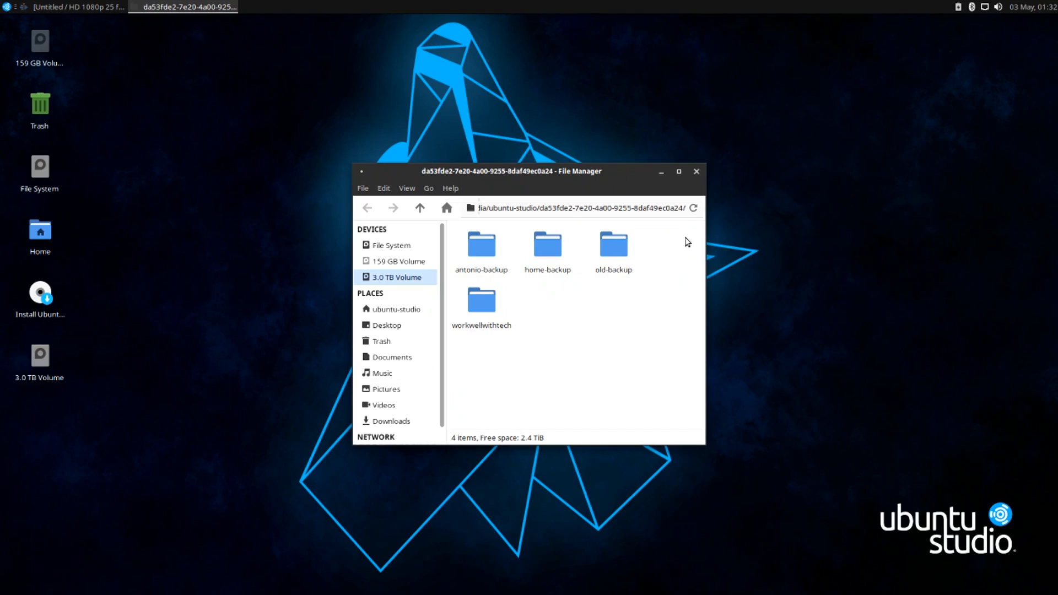
pyautogui.click(701, 173)
pyautogui.click(85, 5)
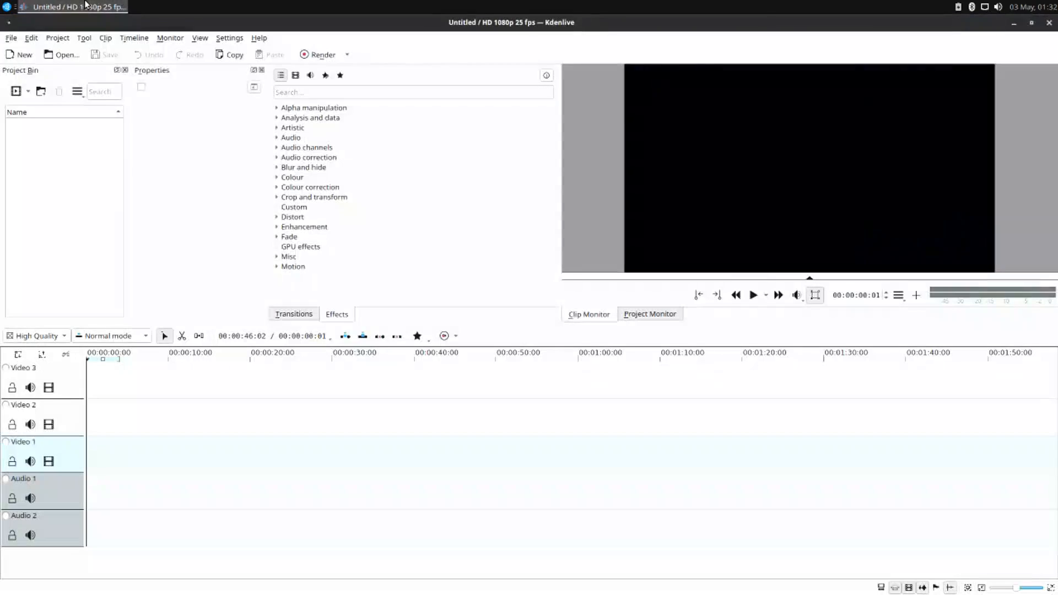
# Start opening a project and browse through media/ubuntu-studio to the workwellwithtech folder on the mounted volume
pyautogui.click(58, 56)
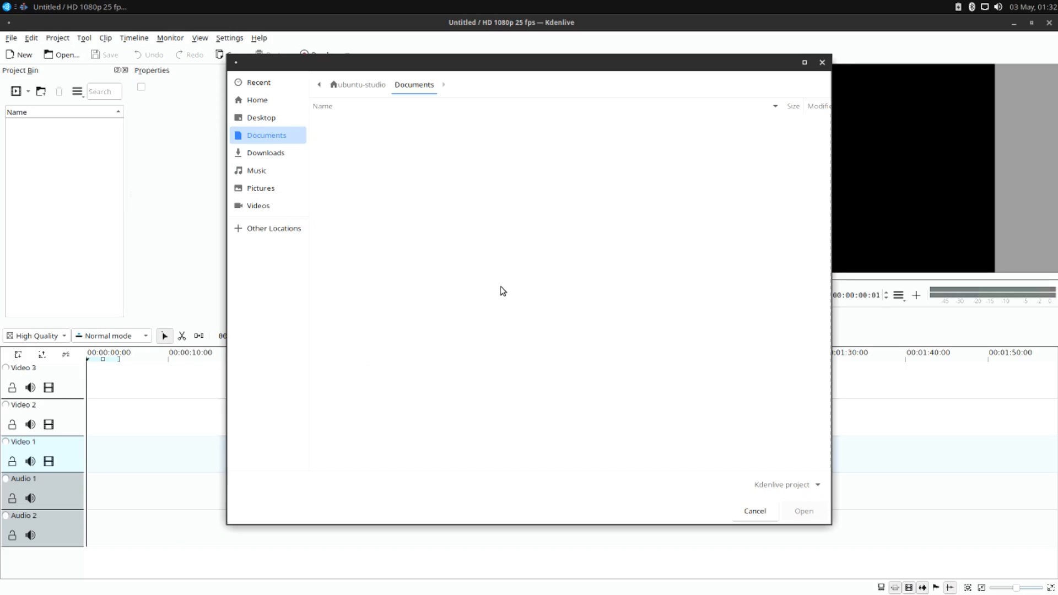
pyautogui.click(265, 100)
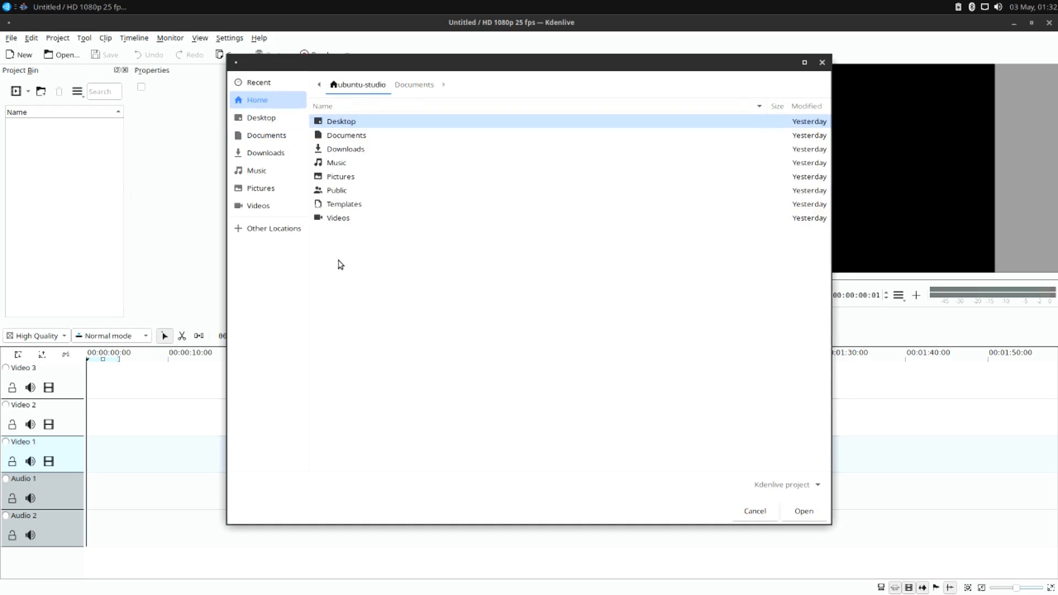
pyautogui.click(319, 90)
pyautogui.click(335, 85)
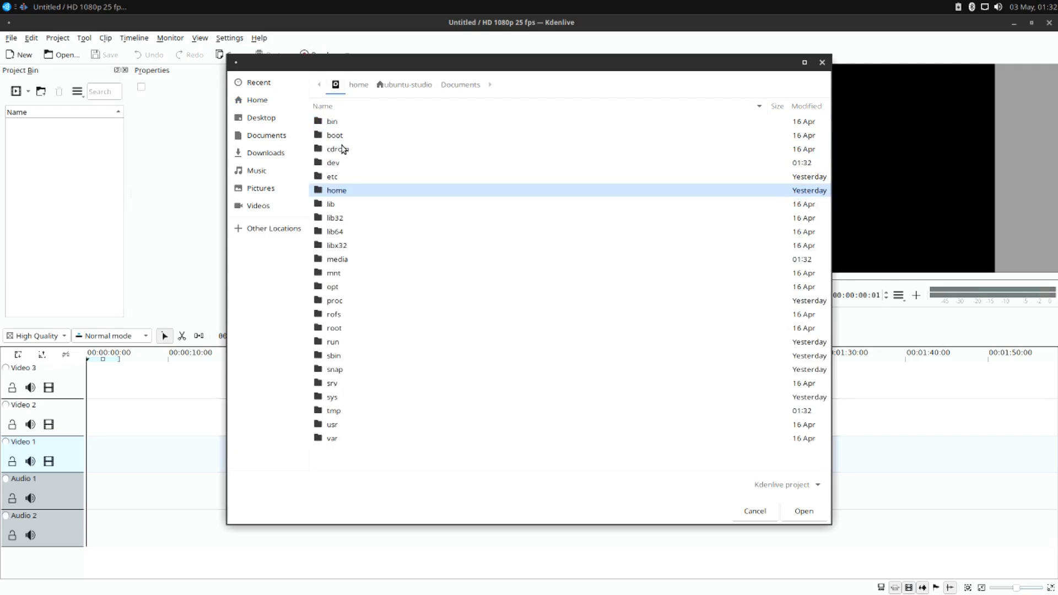
pyautogui.doubleClick(348, 259)
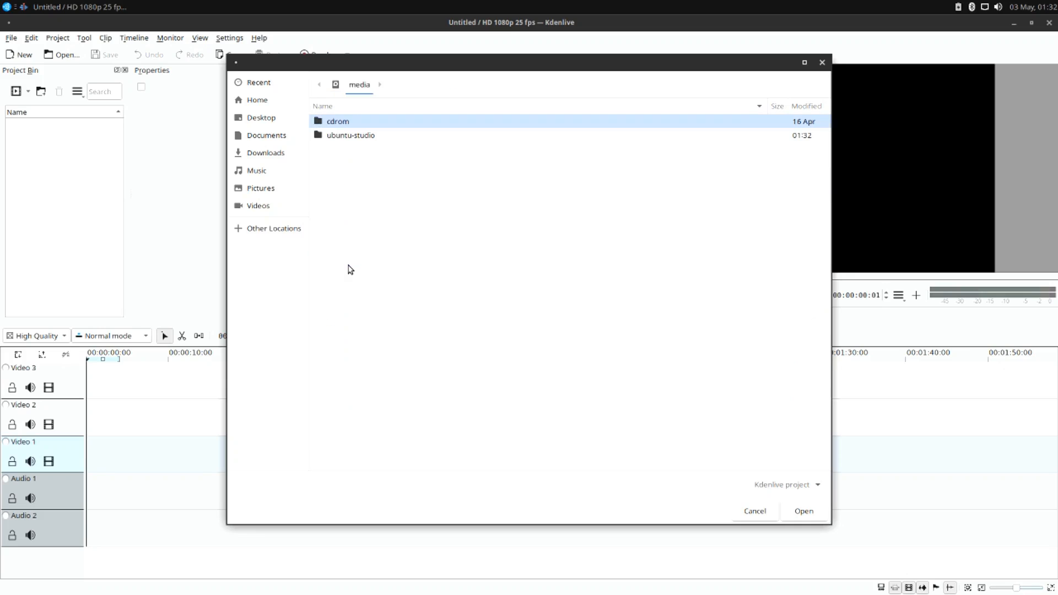
pyautogui.doubleClick(351, 136)
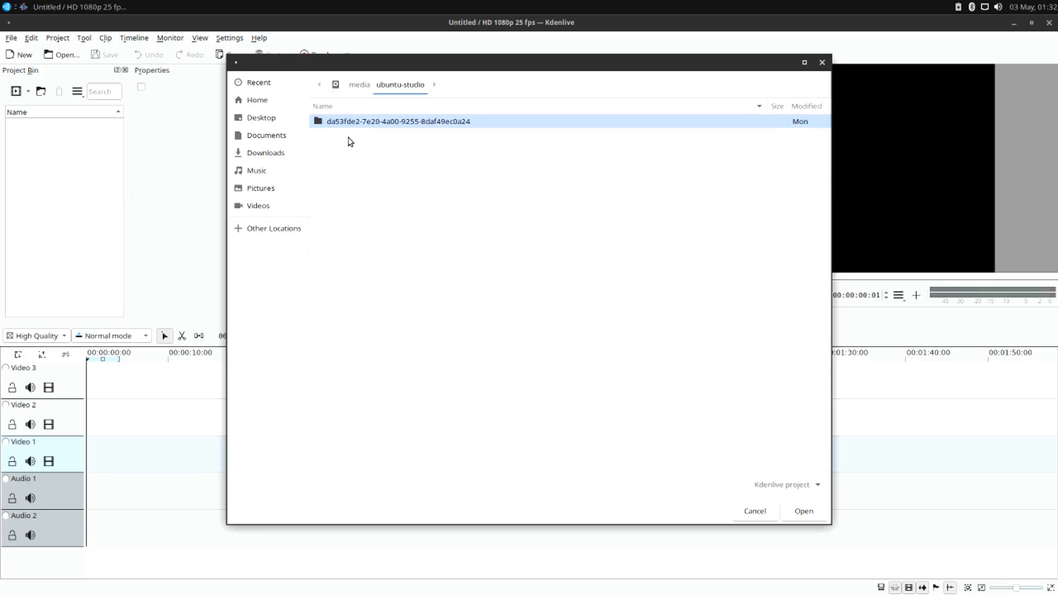
pyautogui.doubleClick(355, 122)
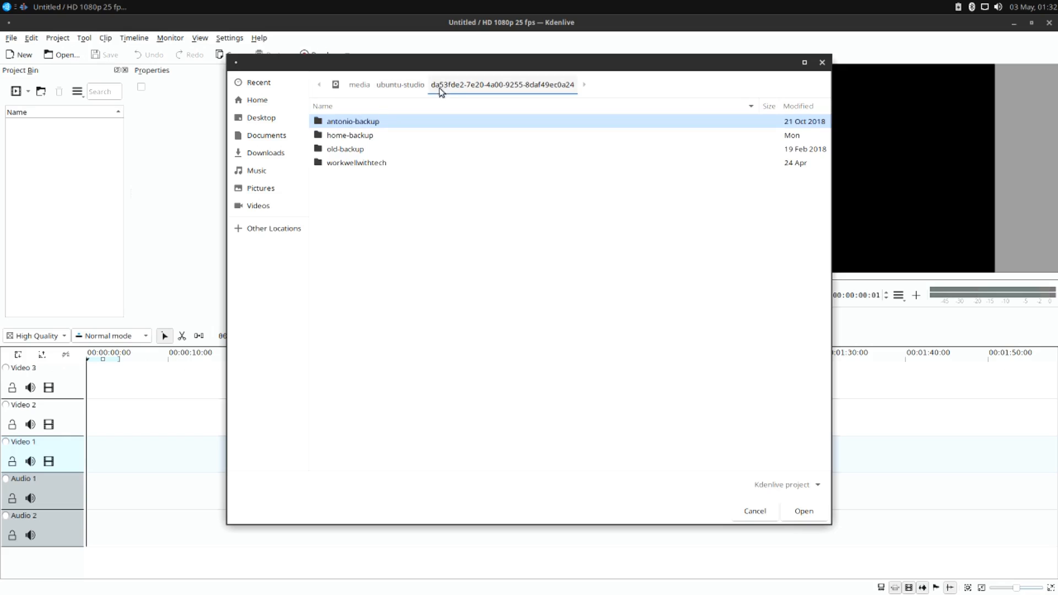
pyautogui.click(366, 154)
pyautogui.click(360, 163)
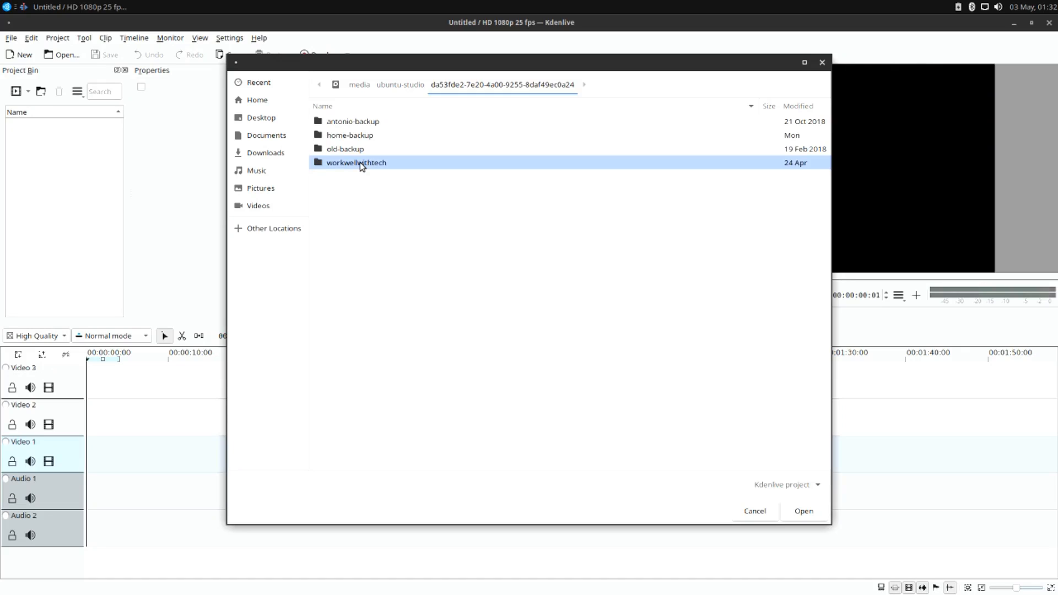
pyautogui.doubleClick(360, 163)
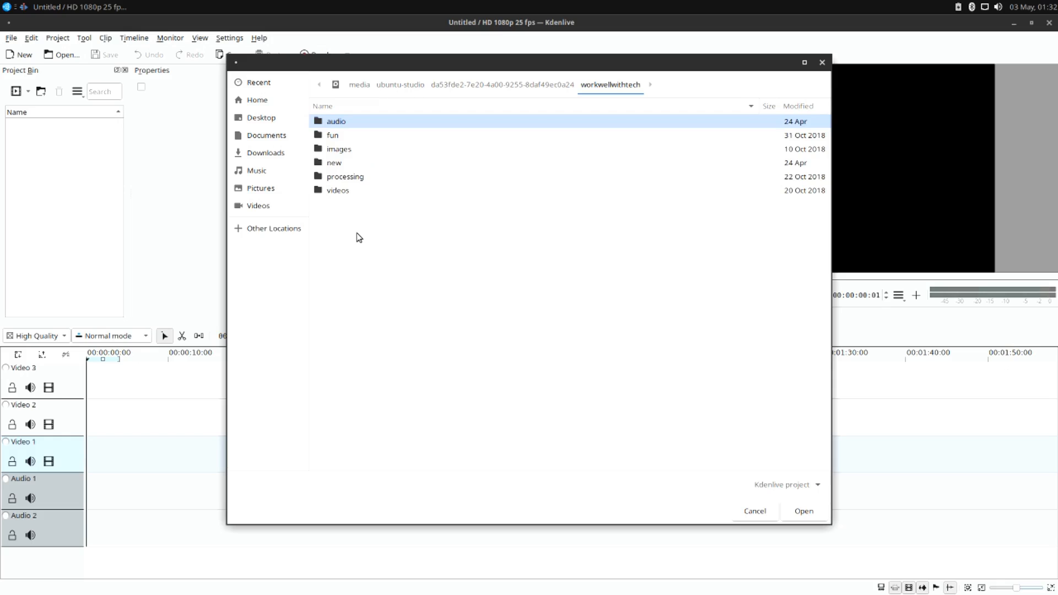
# Check the ubuntustudio-19.04-home_2nd_drive tutorial folder and the reviews folder inside new for Kdenlive projects
pyautogui.click(337, 163)
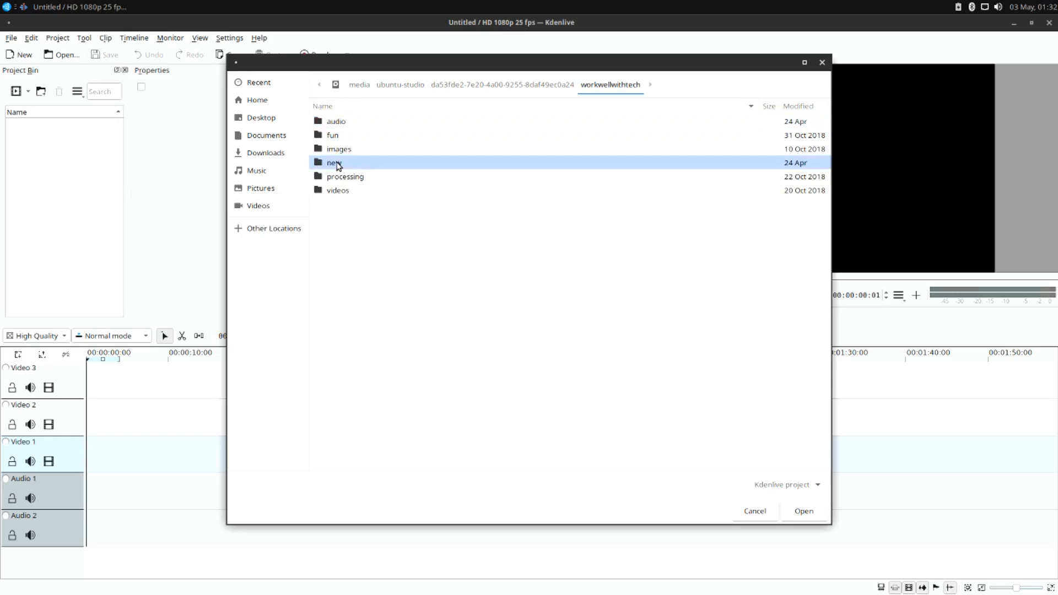
pyautogui.doubleClick(338, 163)
pyautogui.doubleClick(347, 137)
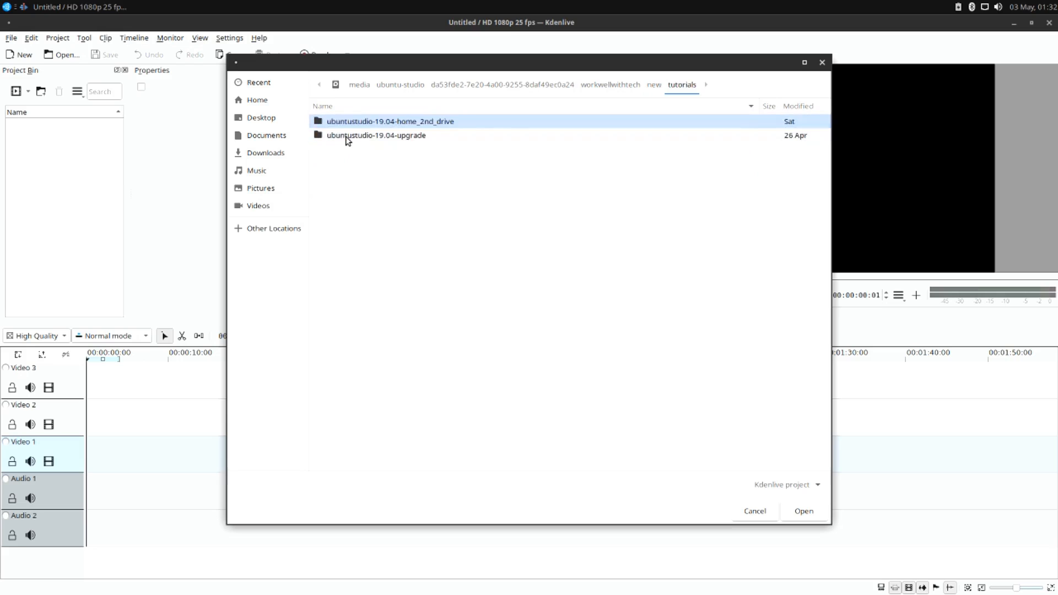
pyautogui.doubleClick(454, 123)
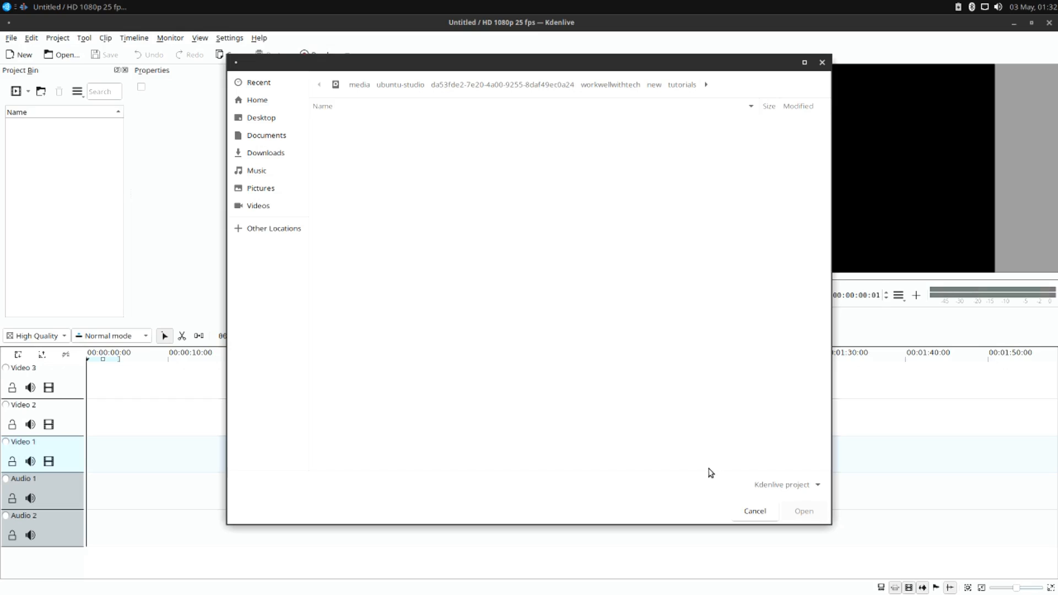
pyautogui.click(656, 89)
pyautogui.doubleClick(370, 121)
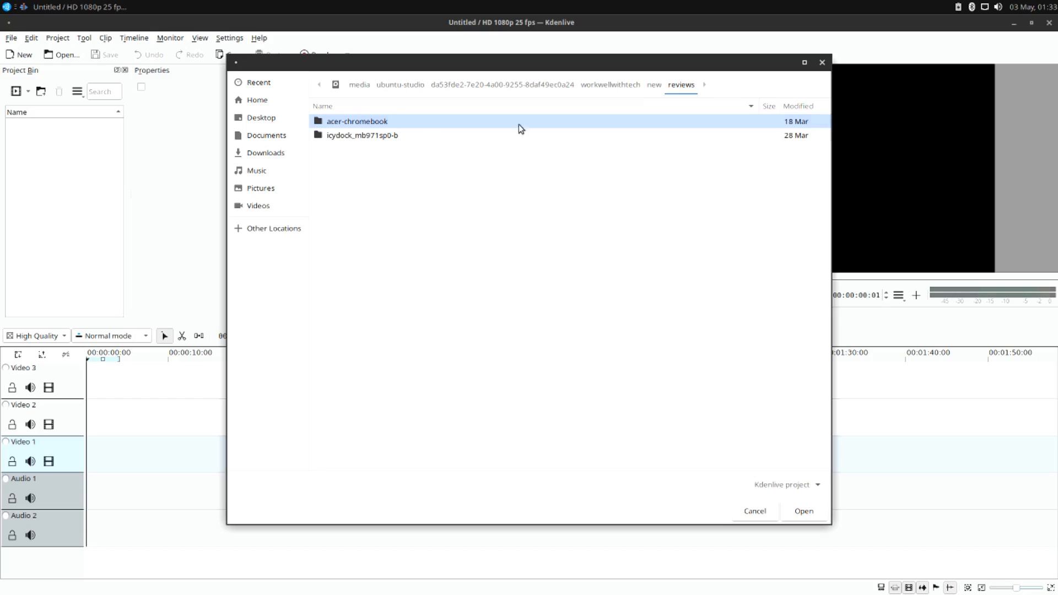
pyautogui.click(652, 85)
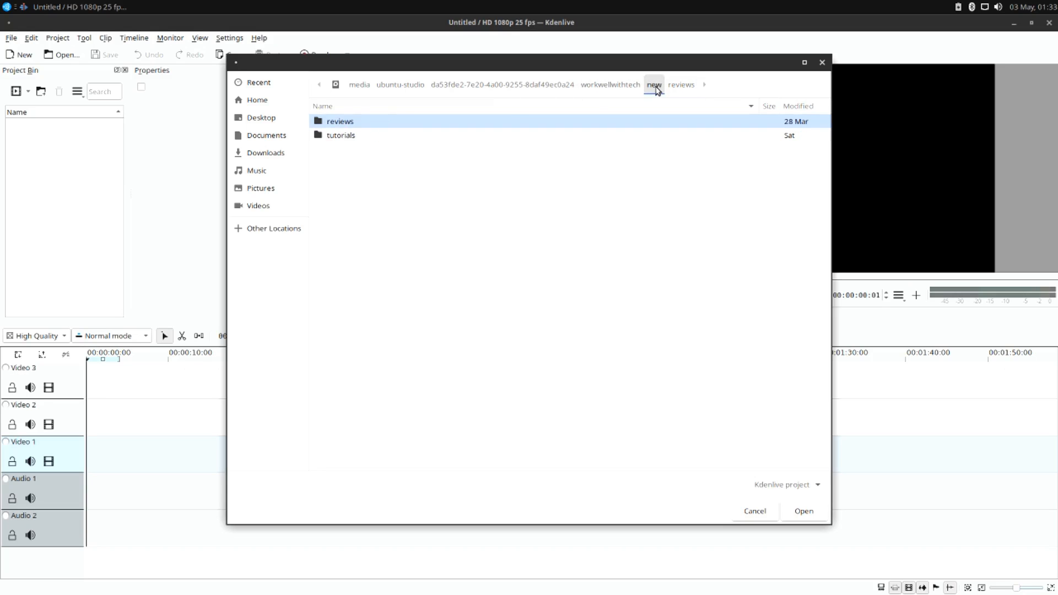
# Check the video subfolder of tutorials/ubuntustudio-19.04-upgrade for Kdenlive projects and cancel the file selection
pyautogui.doubleClick(353, 136)
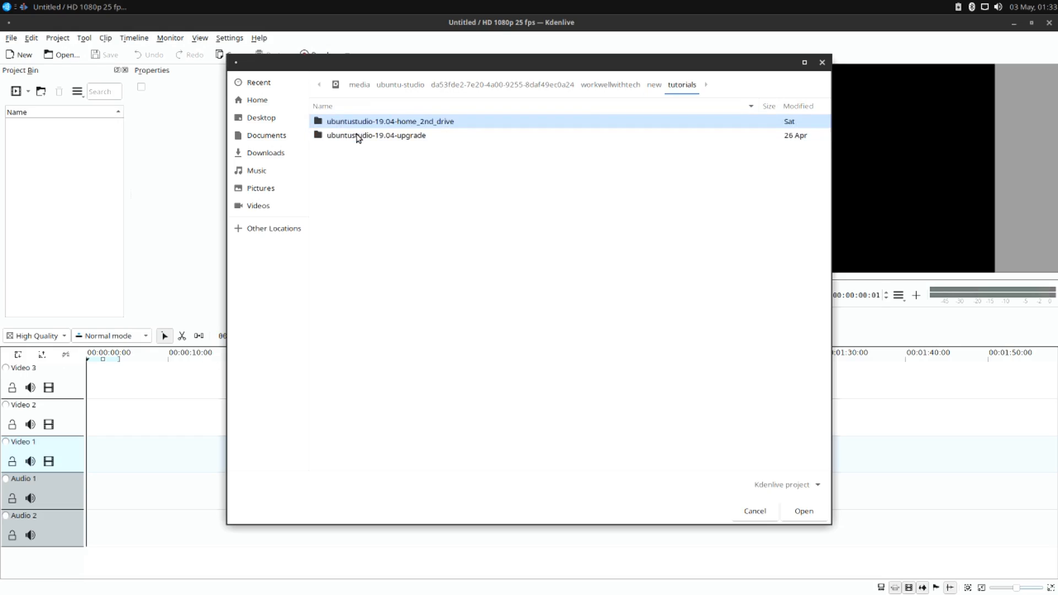
pyautogui.click(364, 136)
pyautogui.doubleClick(364, 136)
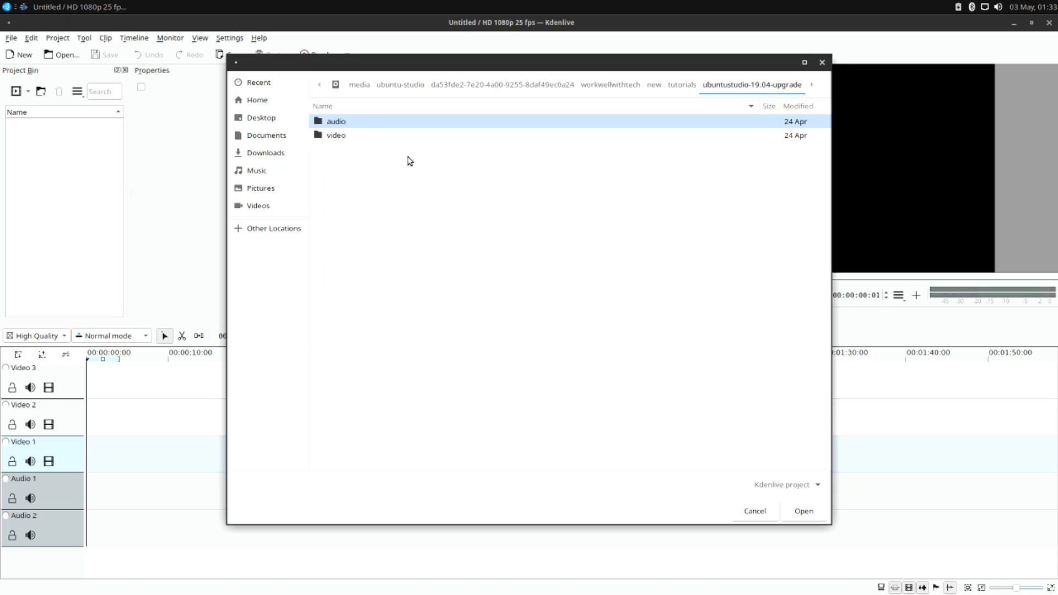
pyautogui.click(360, 138)
pyautogui.doubleClick(357, 139)
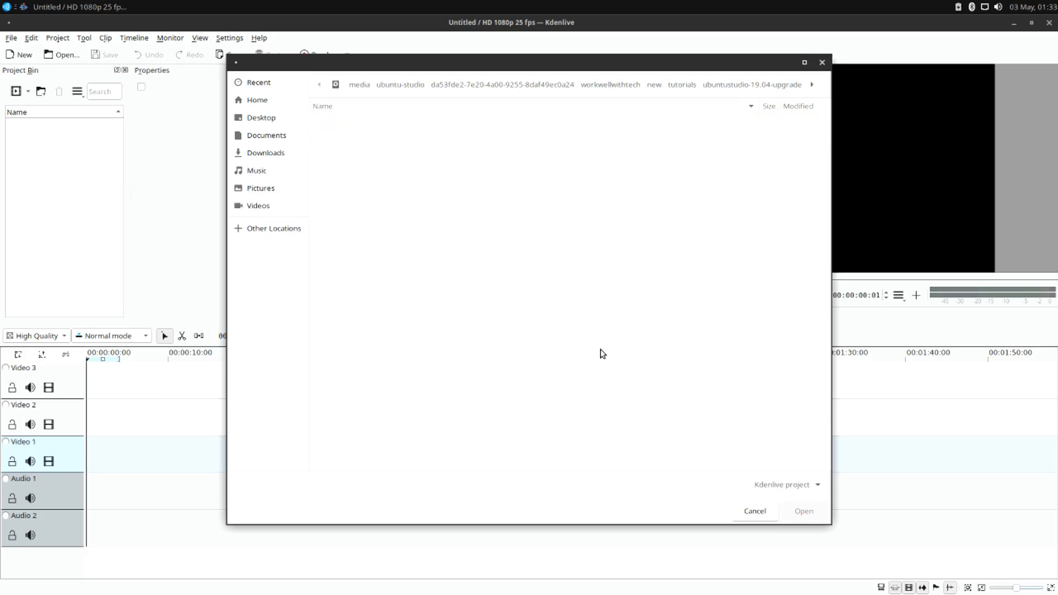
pyautogui.click(750, 519)
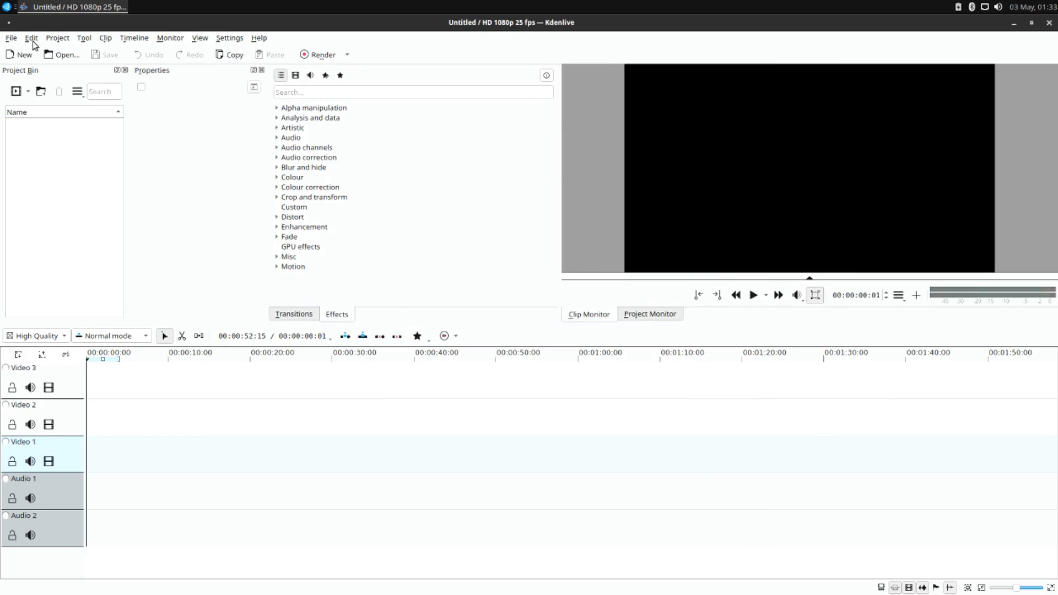
# Start opening a project again and browse from the file system root through media/ubuntu-studio to the mounted volume
pyautogui.click(10, 42)
pyautogui.click(22, 67)
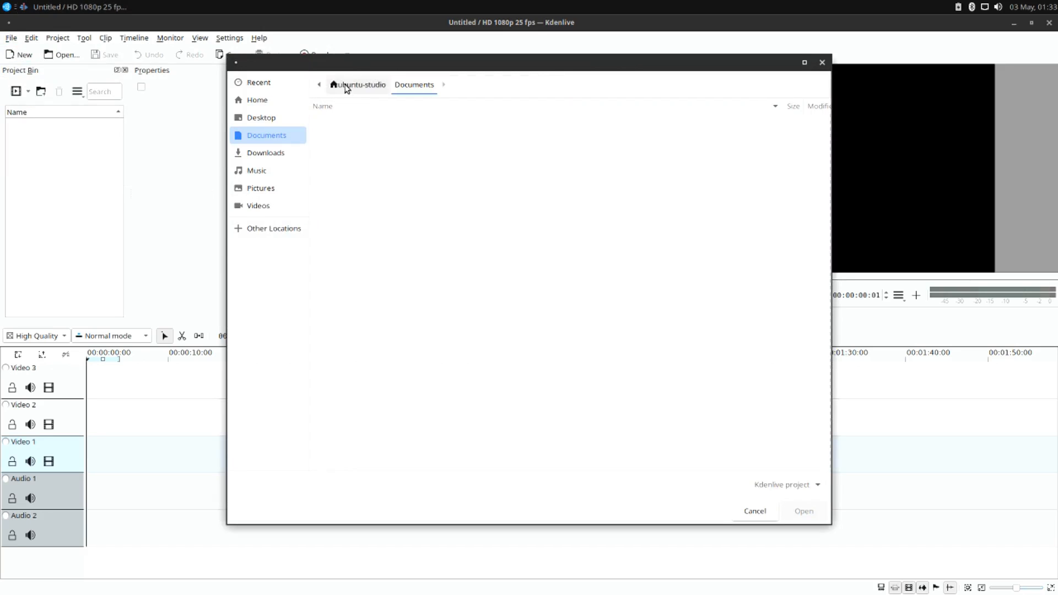
pyautogui.click(319, 85)
pyautogui.click(319, 86)
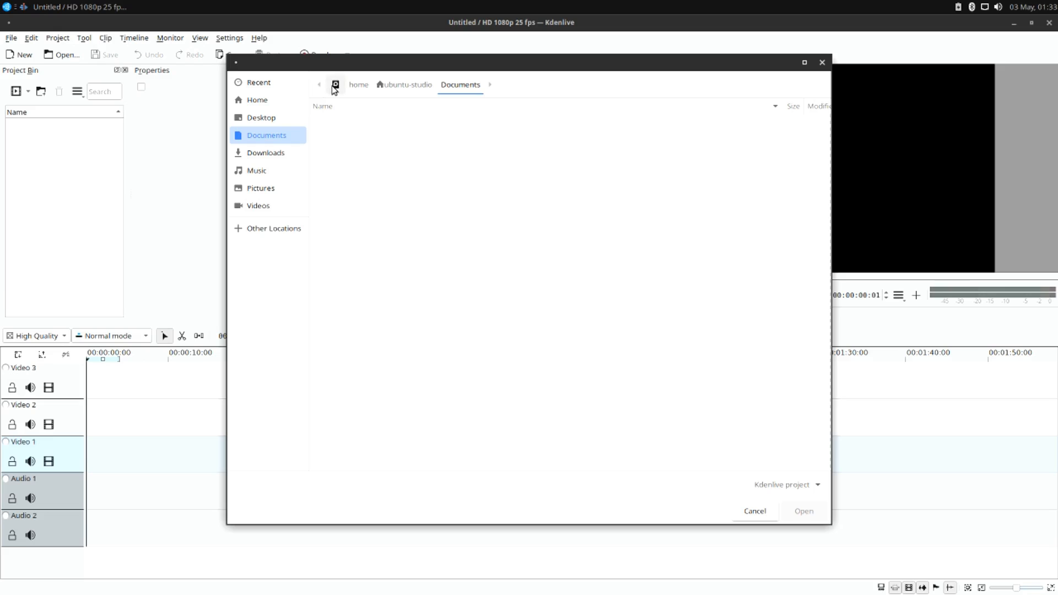
pyautogui.click(335, 84)
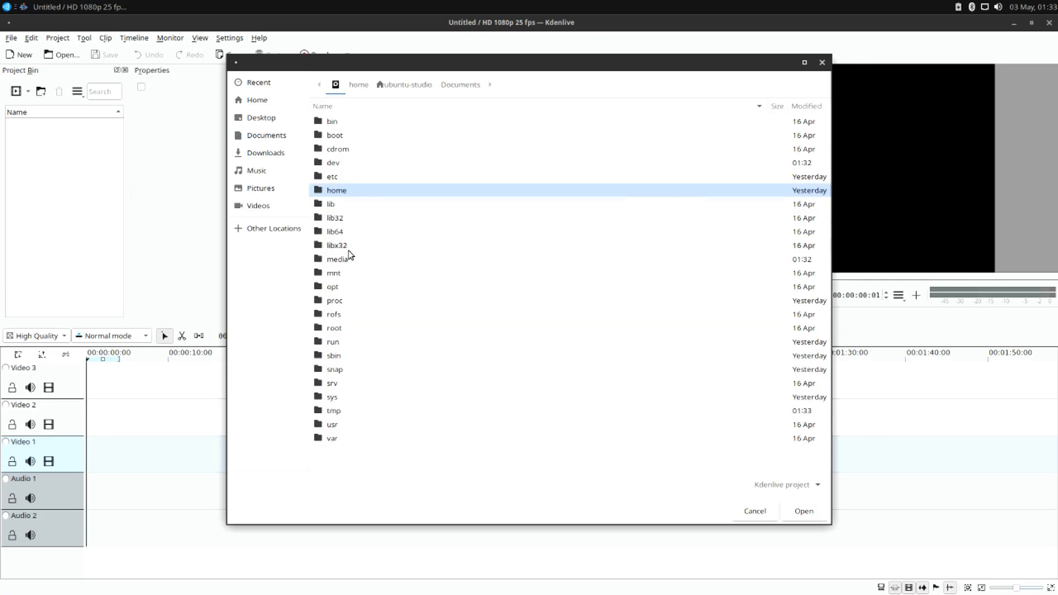
pyautogui.doubleClick(344, 259)
pyautogui.doubleClick(347, 136)
pyautogui.doubleClick(355, 124)
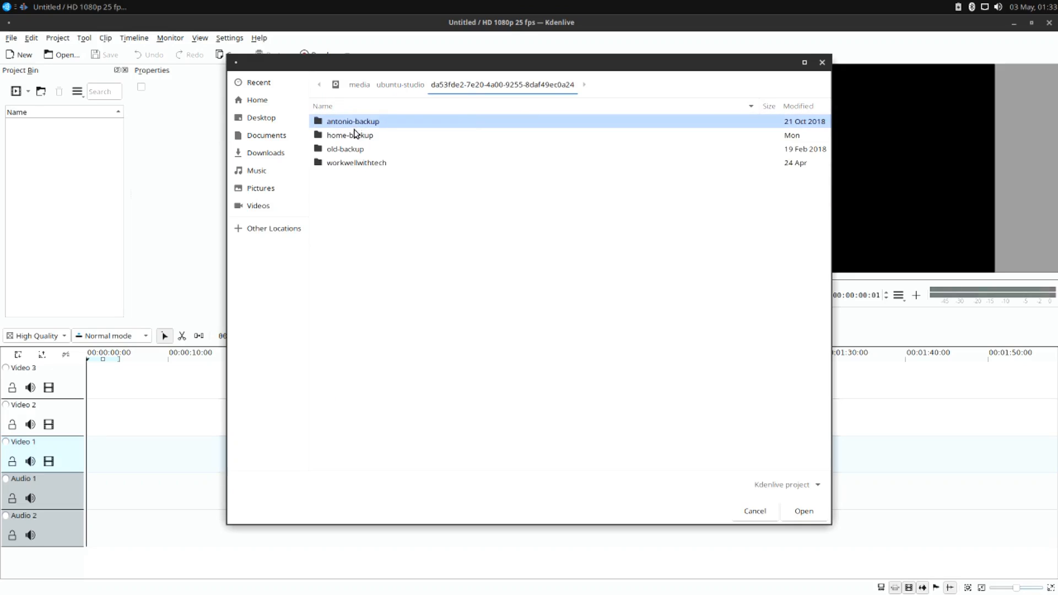
# Check workwellwithtech/new/tutorials/ubuntustudio-19.04-home_2nd_drive for Kdenlive projects, cancel the selection and close Kdenlive
pyautogui.doubleClick(345, 164)
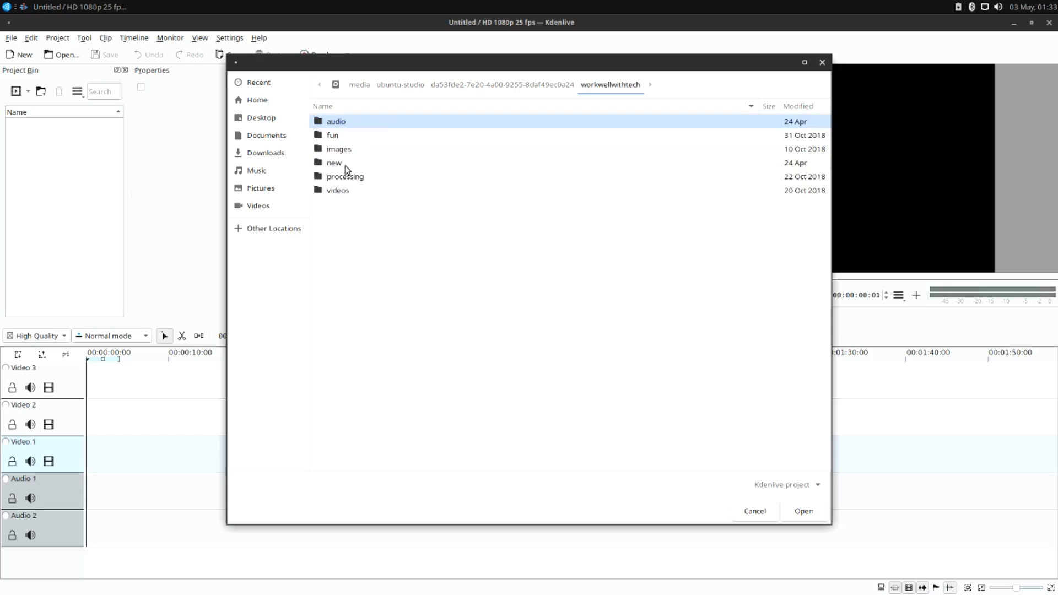
pyautogui.doubleClick(344, 165)
pyautogui.doubleClick(334, 136)
pyautogui.doubleClick(357, 123)
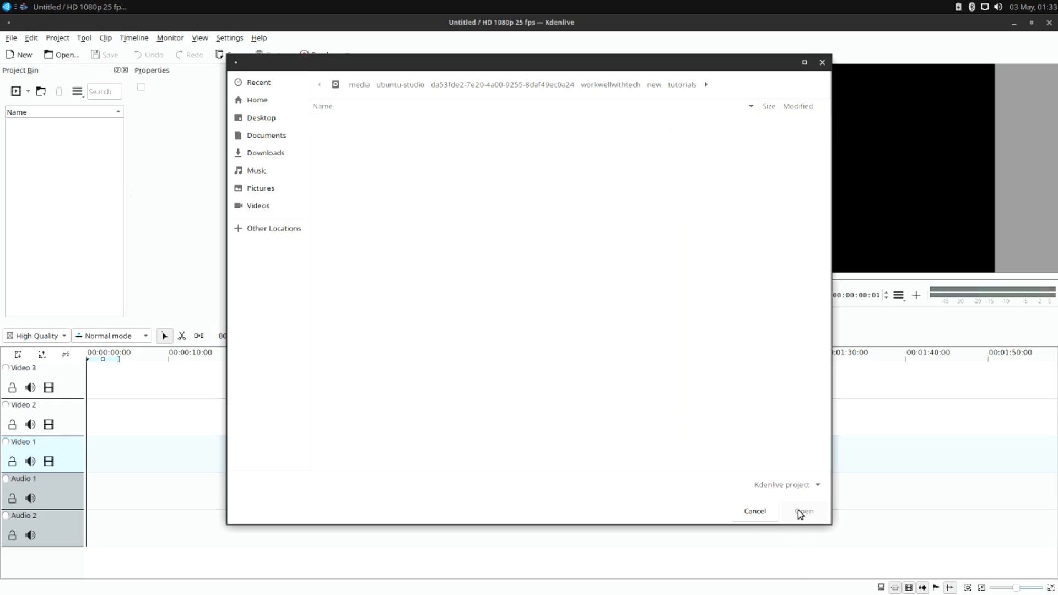
pyautogui.click(767, 511)
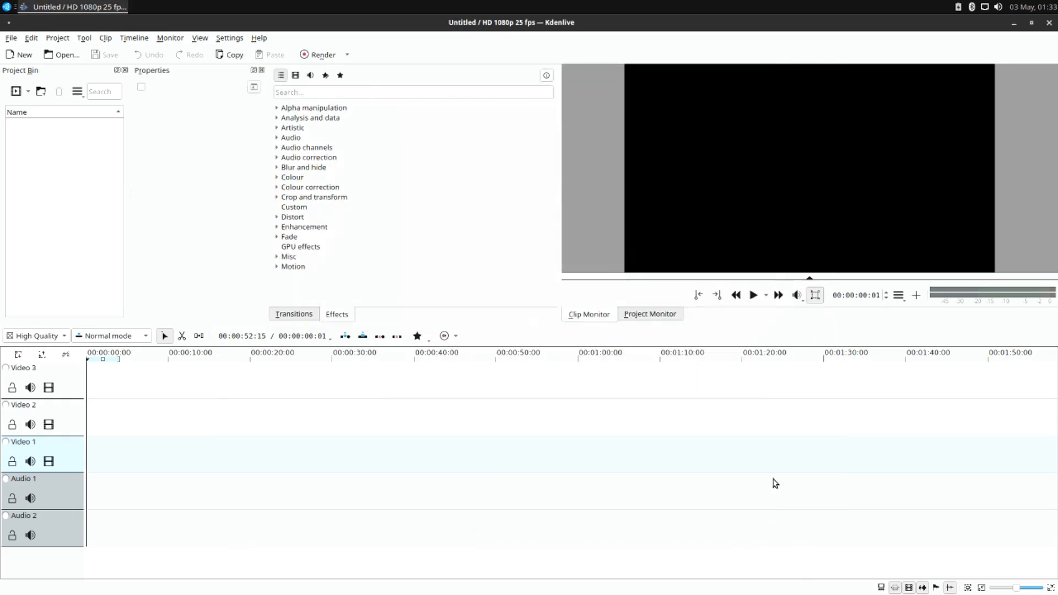
pyautogui.click(1049, 22)
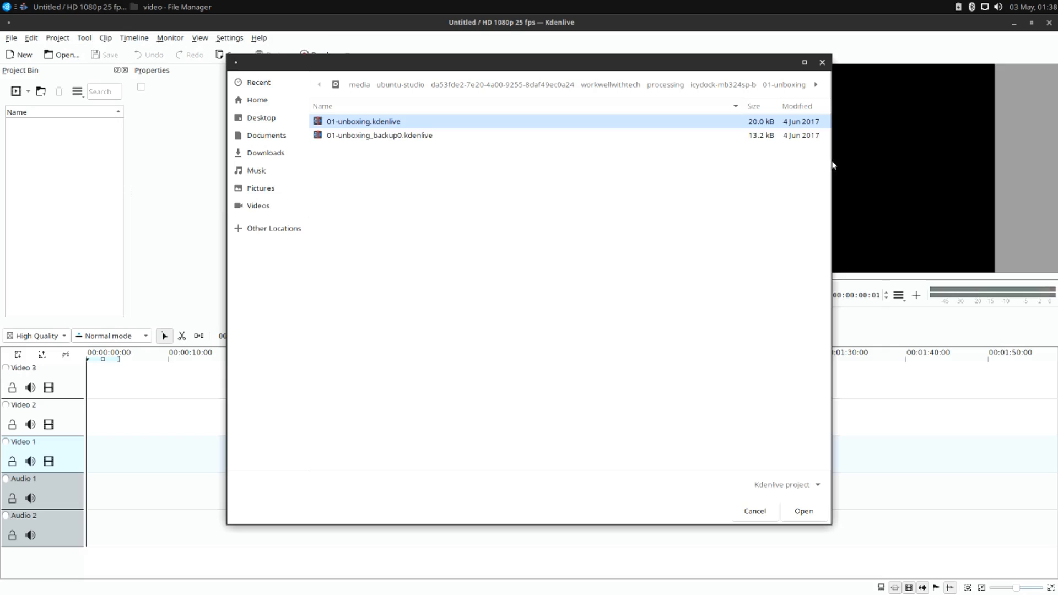
# Open the project 01-unboxing.kdenlive, using placeholders for the missing clips, and dismiss the upgrade notice
pyautogui.moveTo(831, 160); pyautogui.dragTo(940, 149)
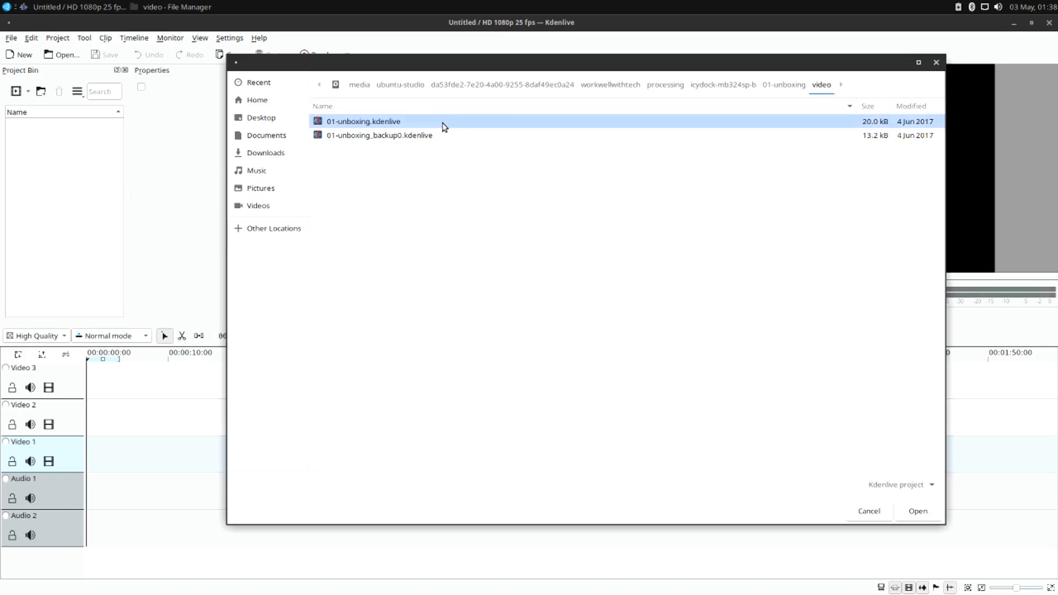
pyautogui.click(917, 511)
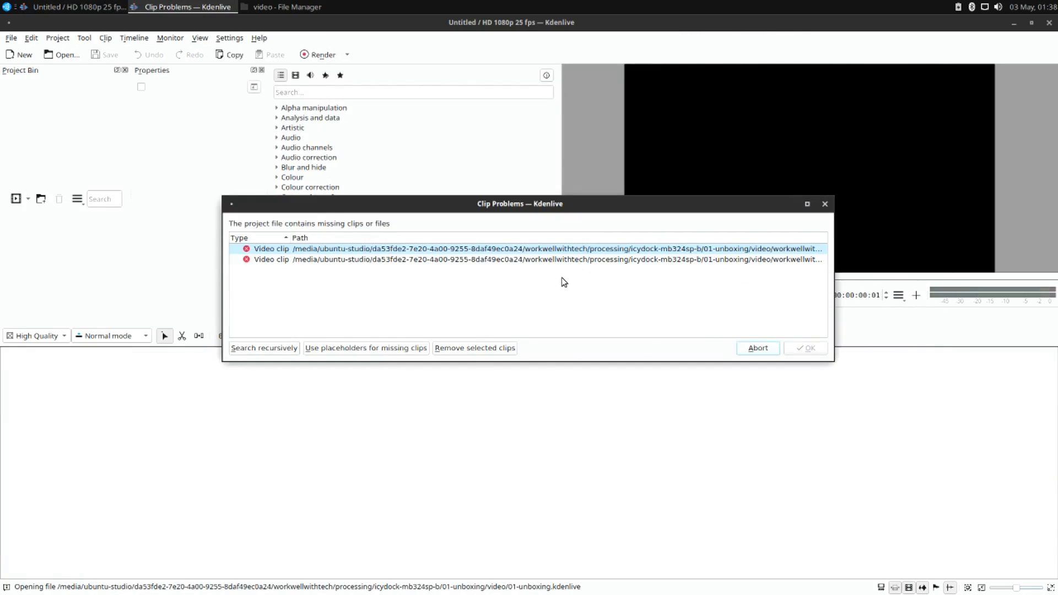
pyautogui.click(786, 250)
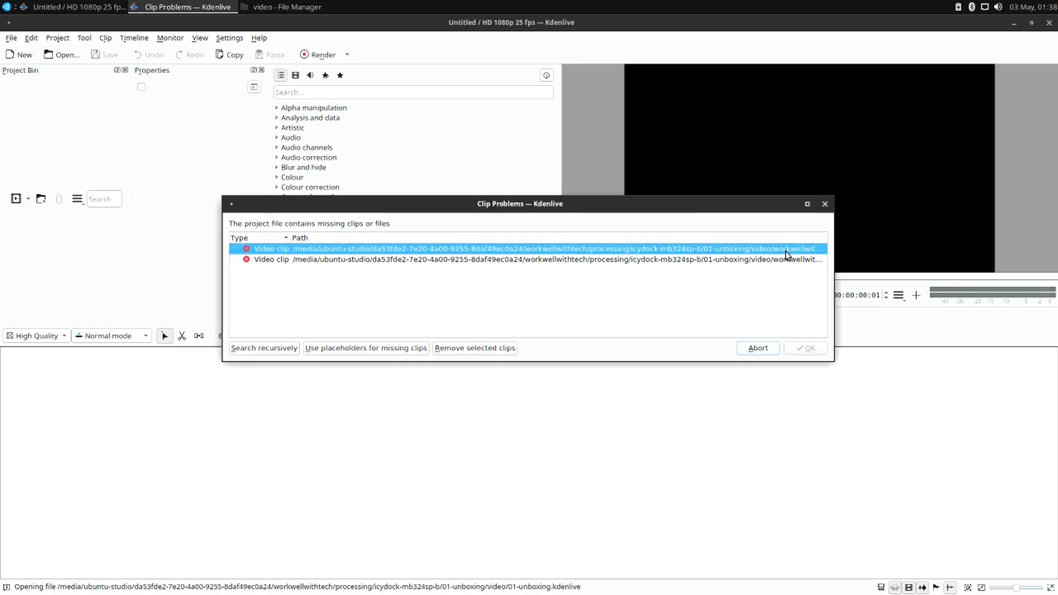
pyautogui.click(342, 350)
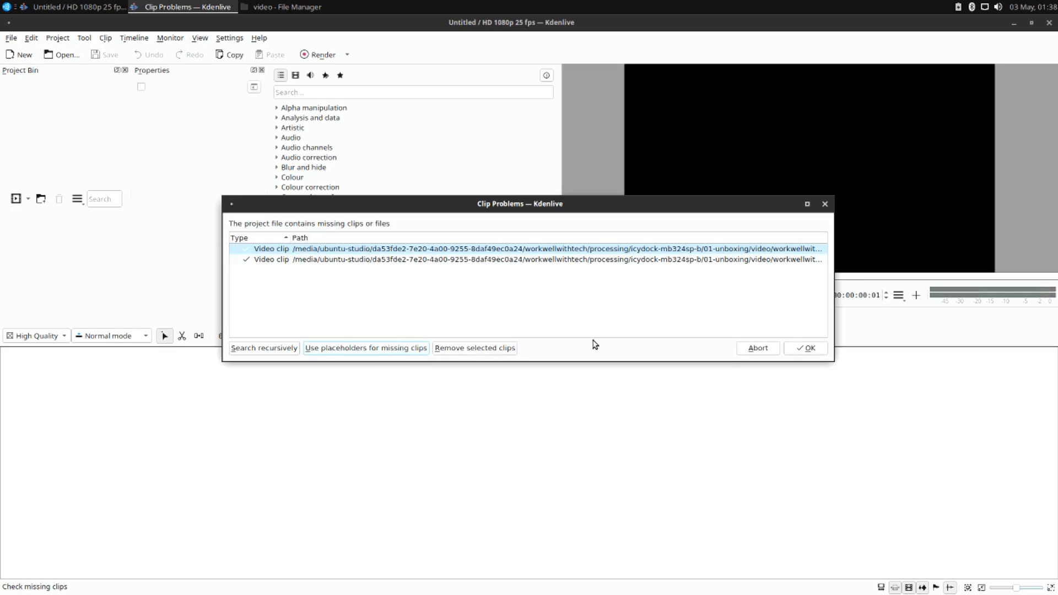
pyautogui.click(804, 348)
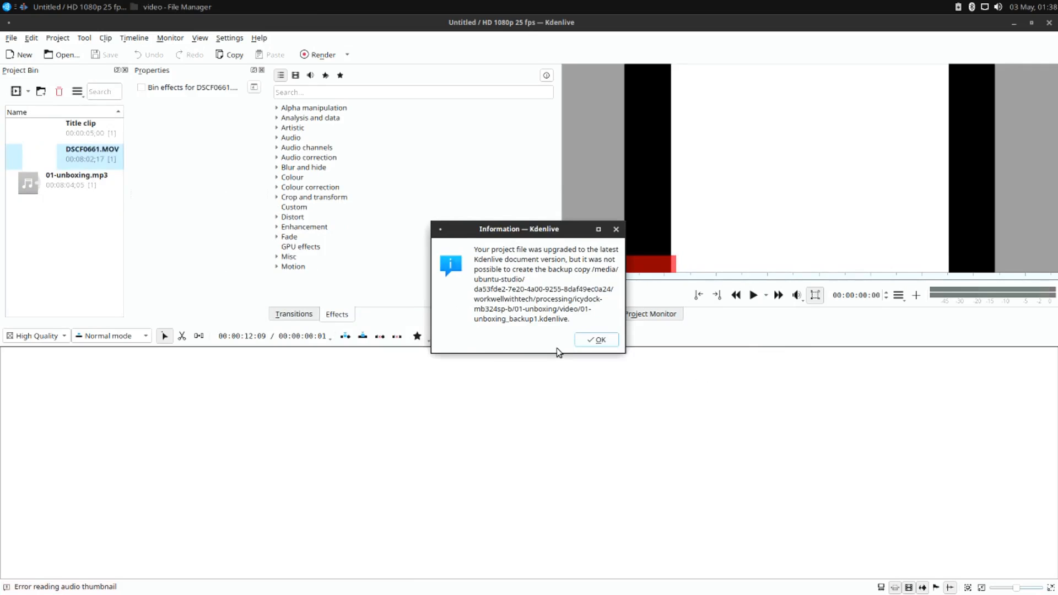
pyautogui.click(600, 340)
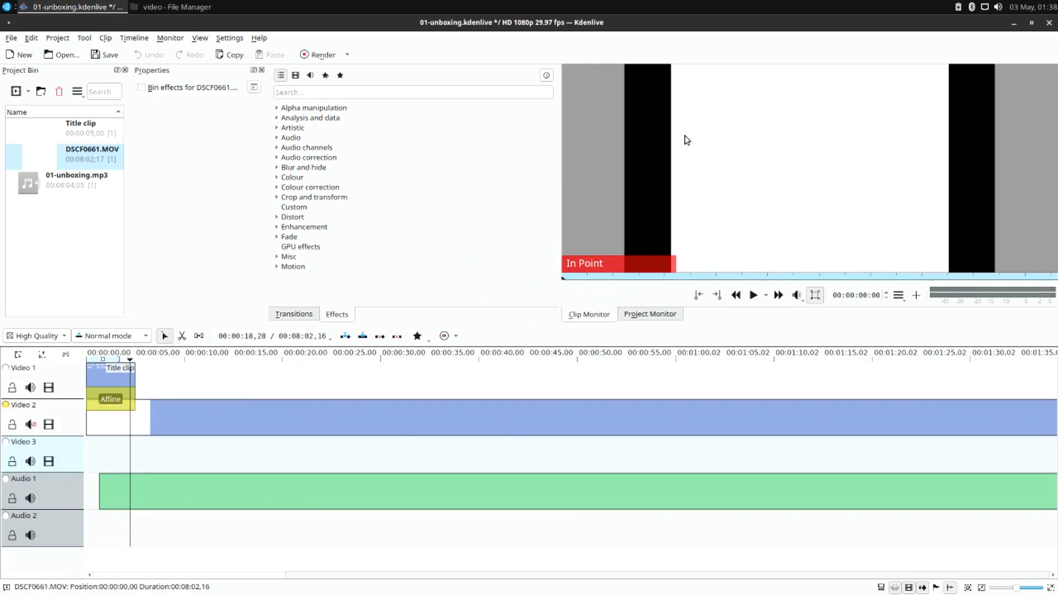
# Preview the timeline in the project monitor at about 00:00:07:25 and inspect the 01-unboxing.mp3 clip
pyautogui.click(642, 314)
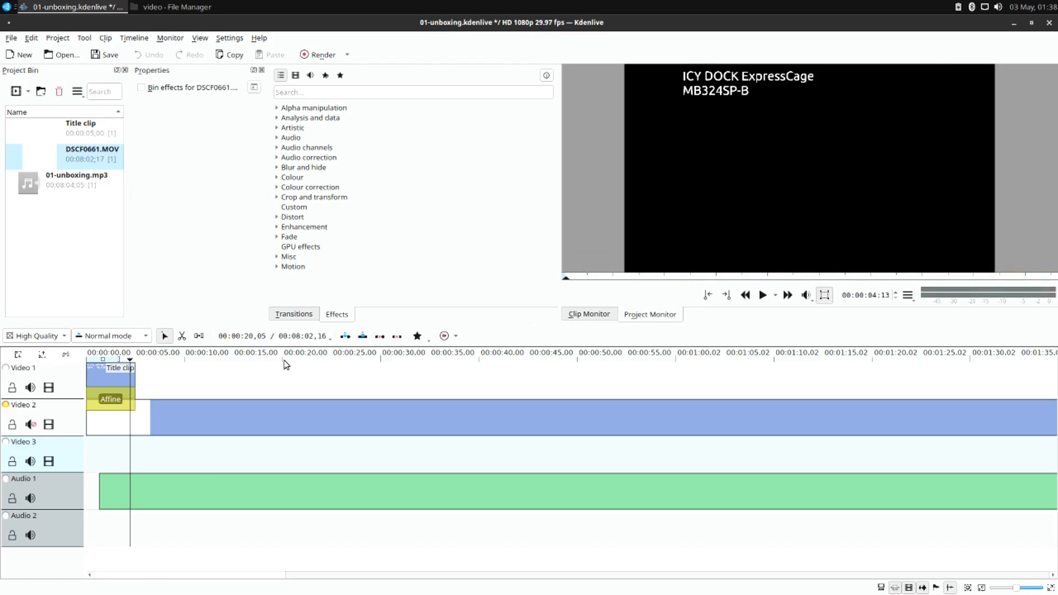
pyautogui.click(142, 364)
pyautogui.moveTo(141, 363); pyautogui.dragTo(164, 364)
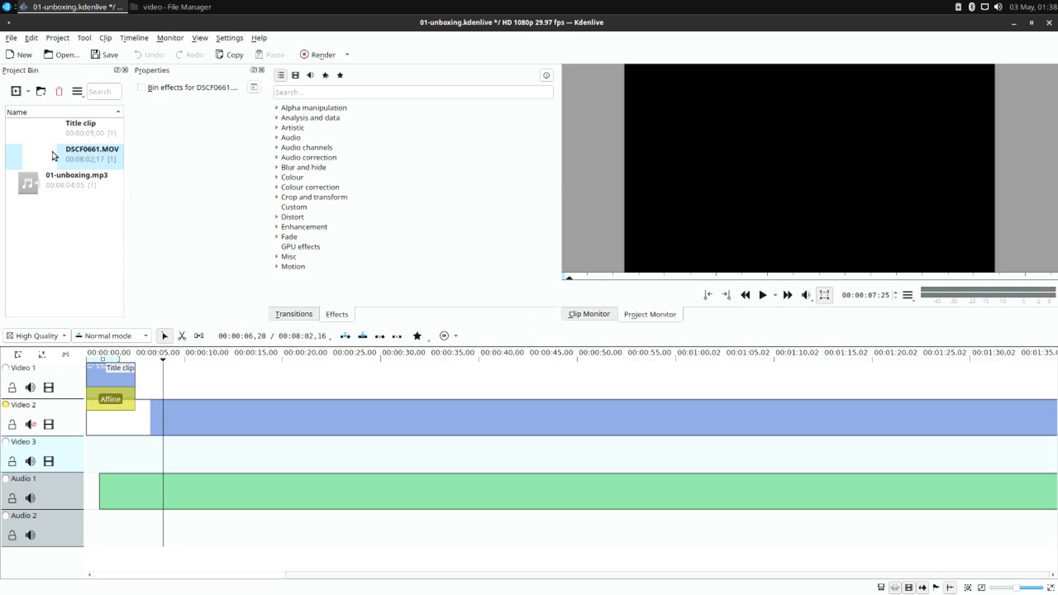
pyautogui.click(82, 194)
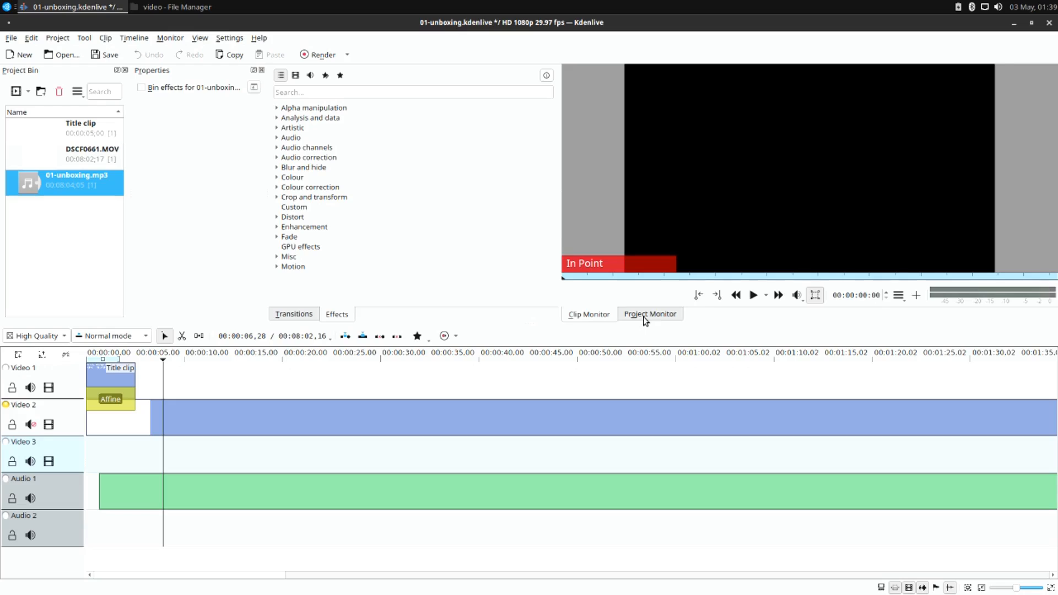
pyautogui.click(624, 317)
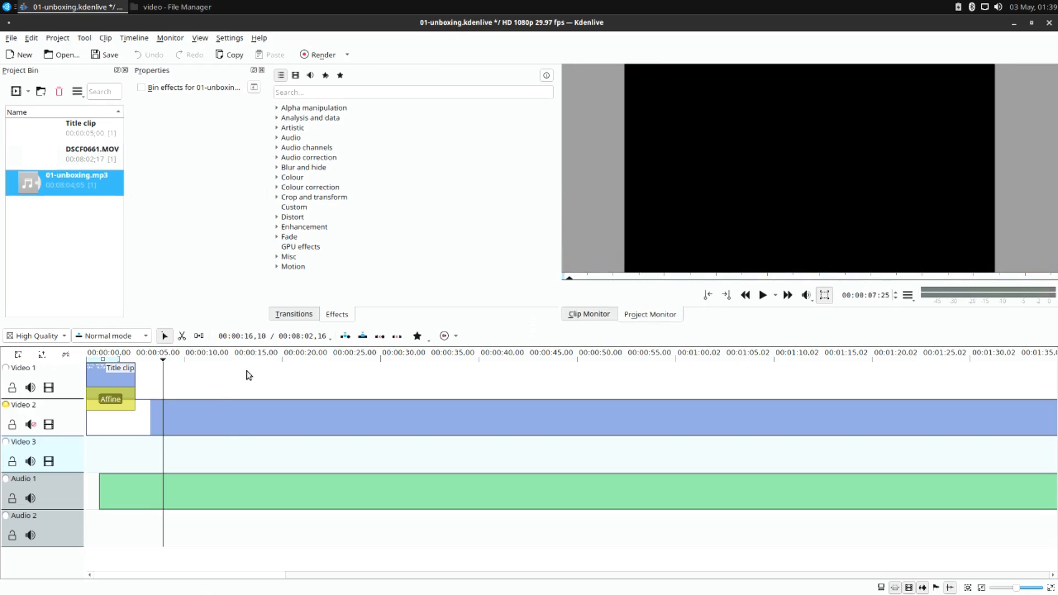
pyautogui.click(422, 576)
pyautogui.moveTo(422, 578); pyautogui.dragTo(187, 560)
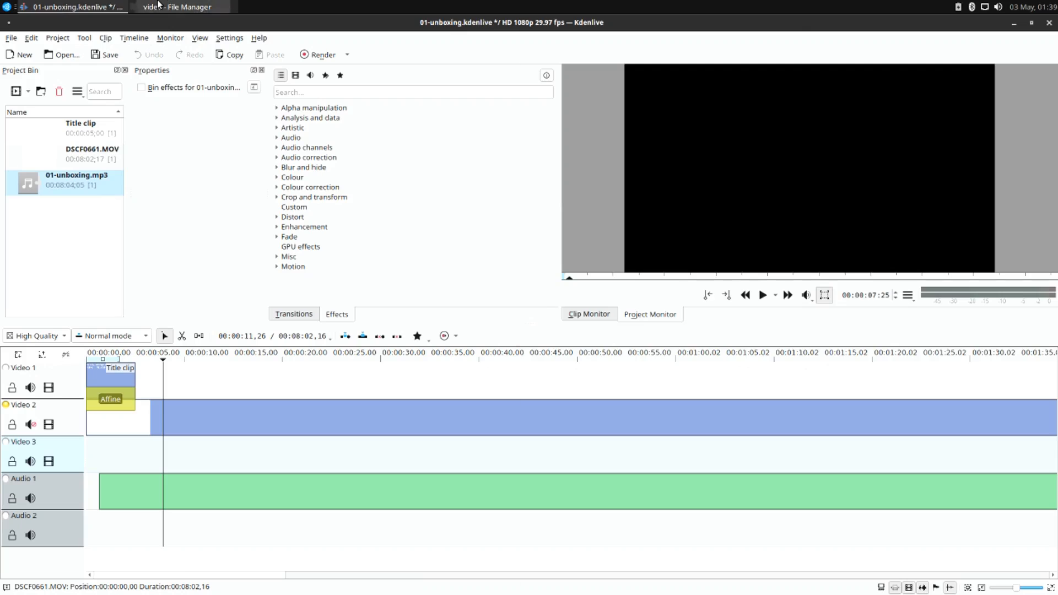
# Add DSCF0661.MOV from the 01-unboxing/video folder in File Manager to the Kdenlive project bin
pyautogui.click(182, 6)
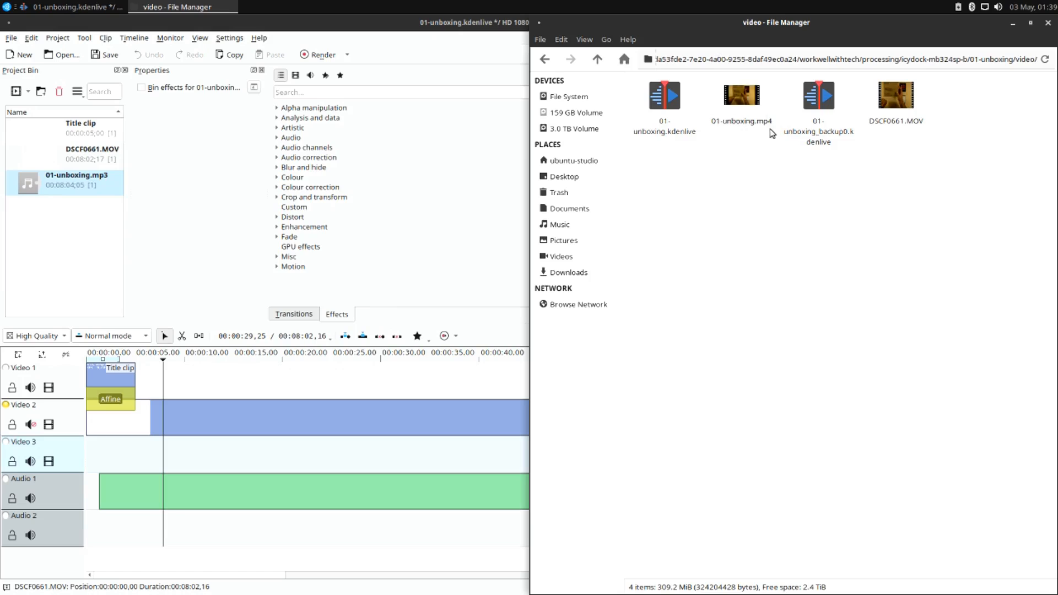
pyautogui.moveTo(896, 96); pyautogui.dragTo(60, 154)
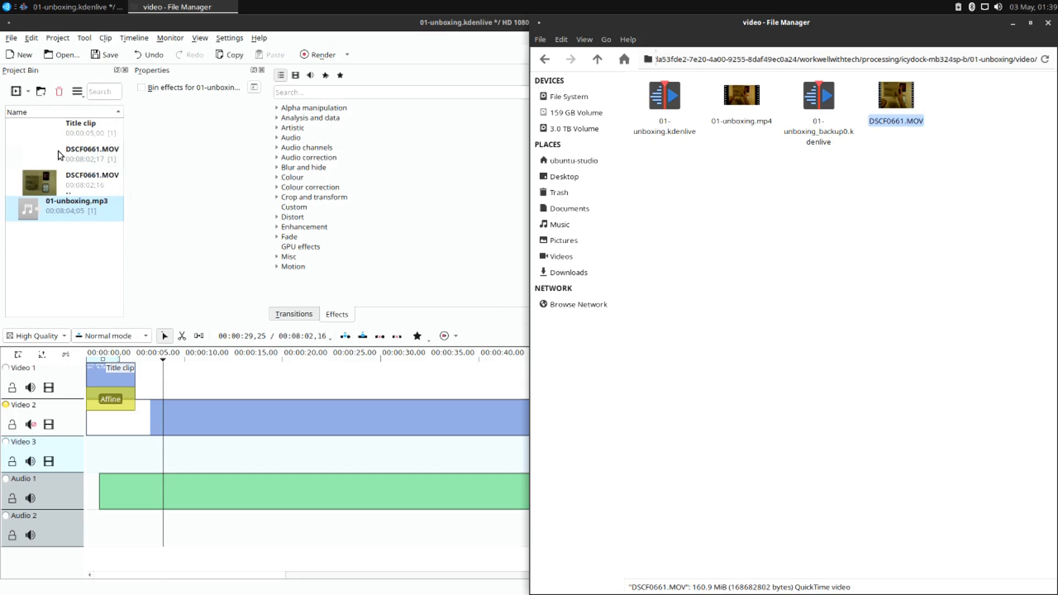
pyautogui.click(28, 259)
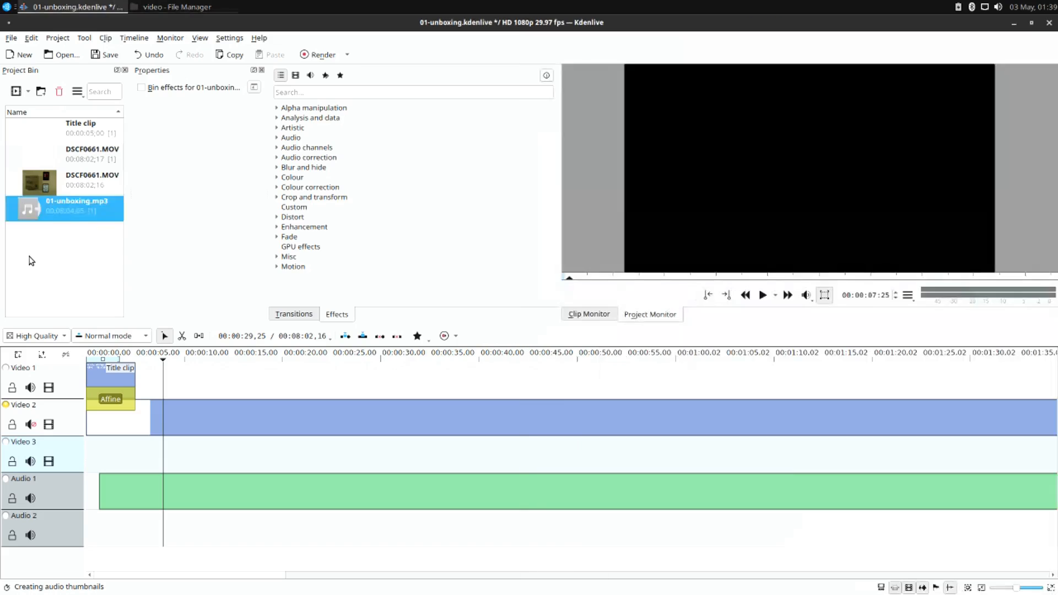
# Place the newly added DSCF0661.MOV clip at the start of the Video 3 track
pyautogui.click(286, 496)
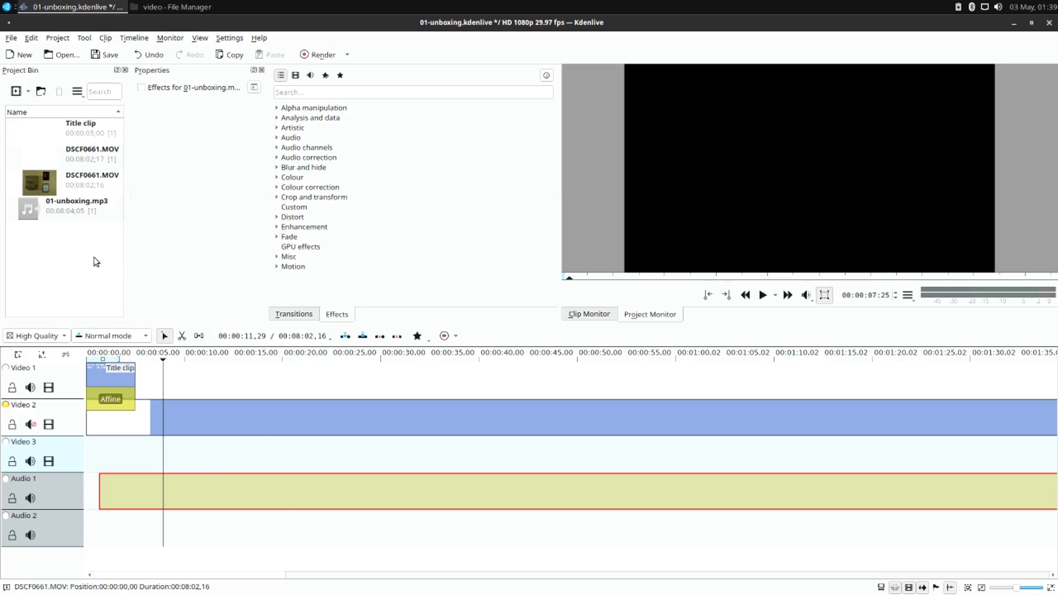
pyautogui.click(75, 180)
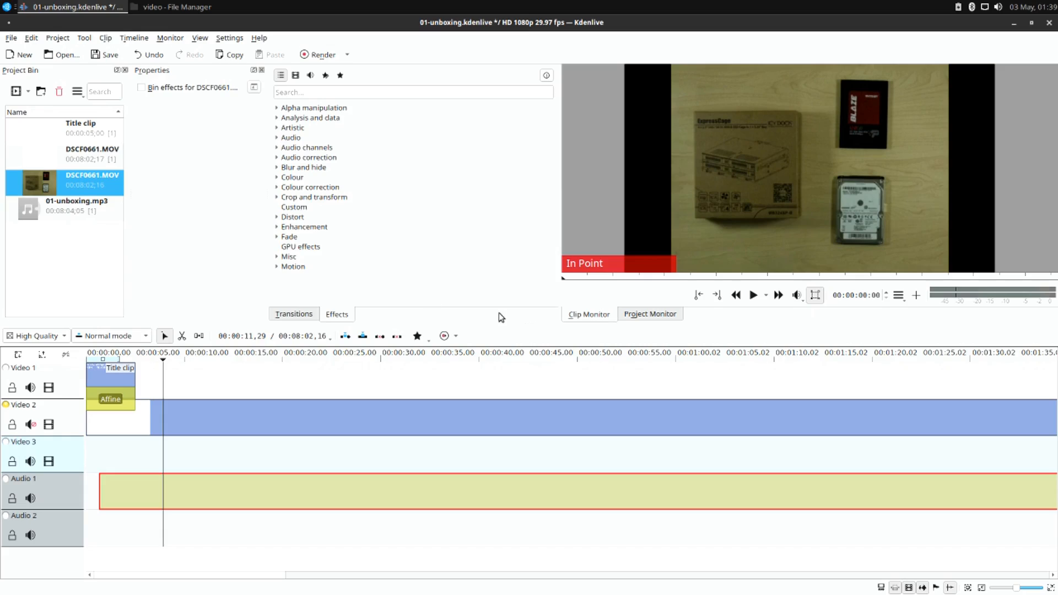
pyautogui.click(668, 317)
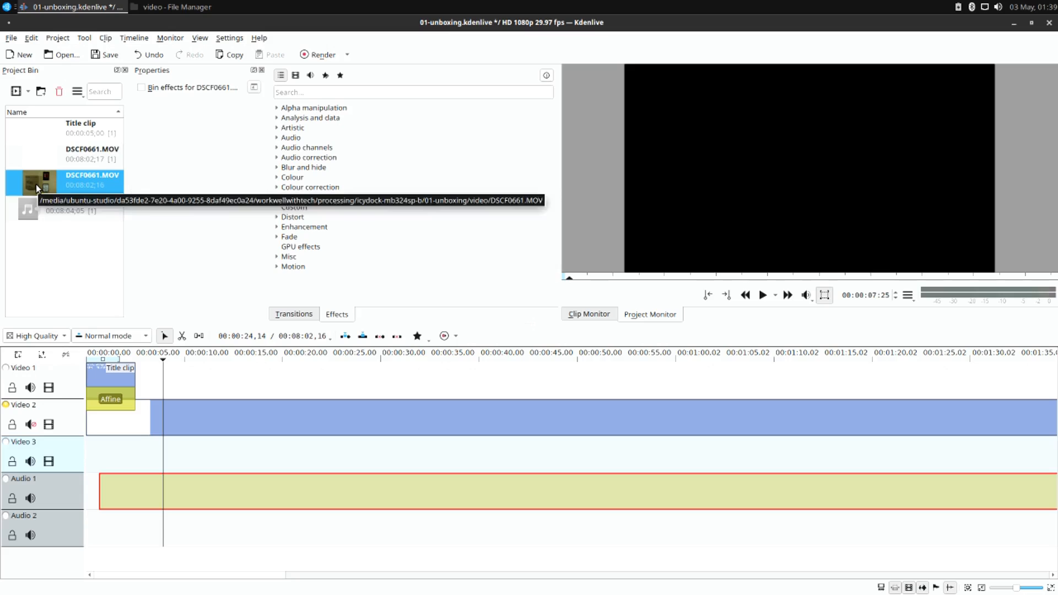
pyautogui.moveTo(35, 184); pyautogui.dragTo(95, 454)
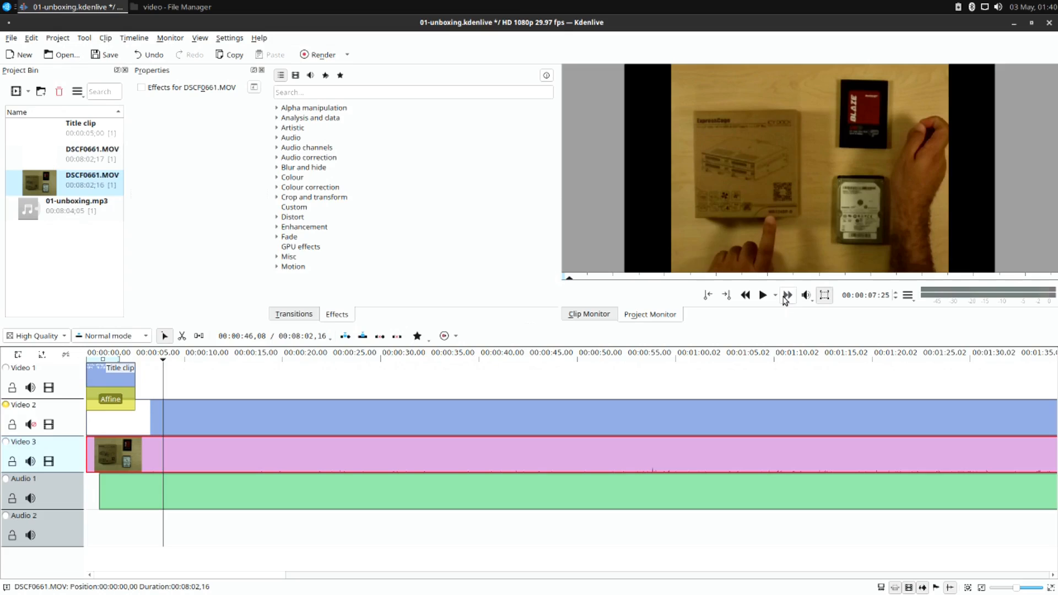
# Open the render settings and choose the MP4 (H264/AAC) format
pyautogui.click(311, 56)
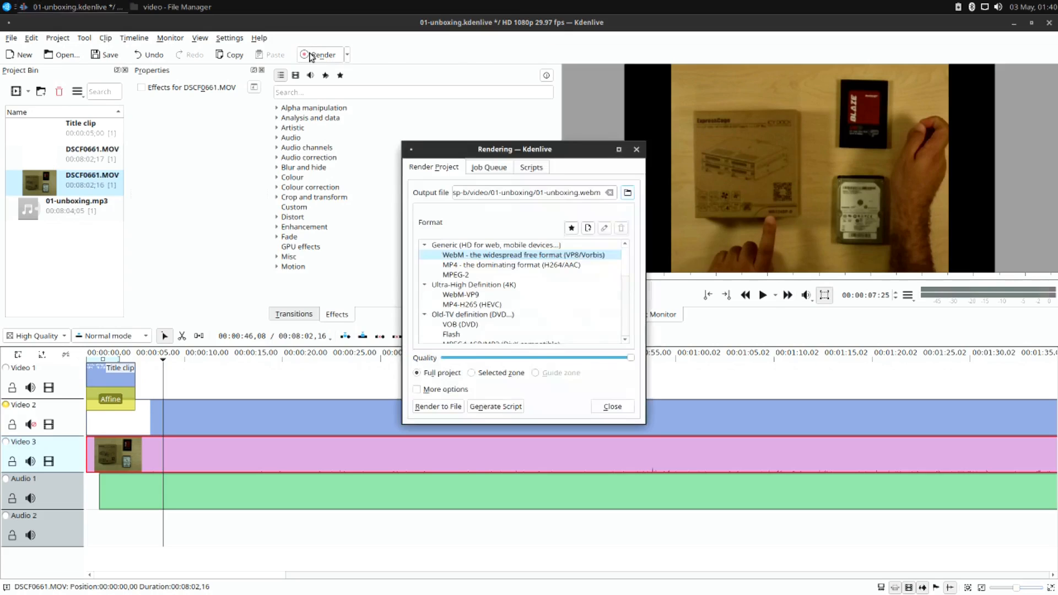
pyautogui.click(502, 274)
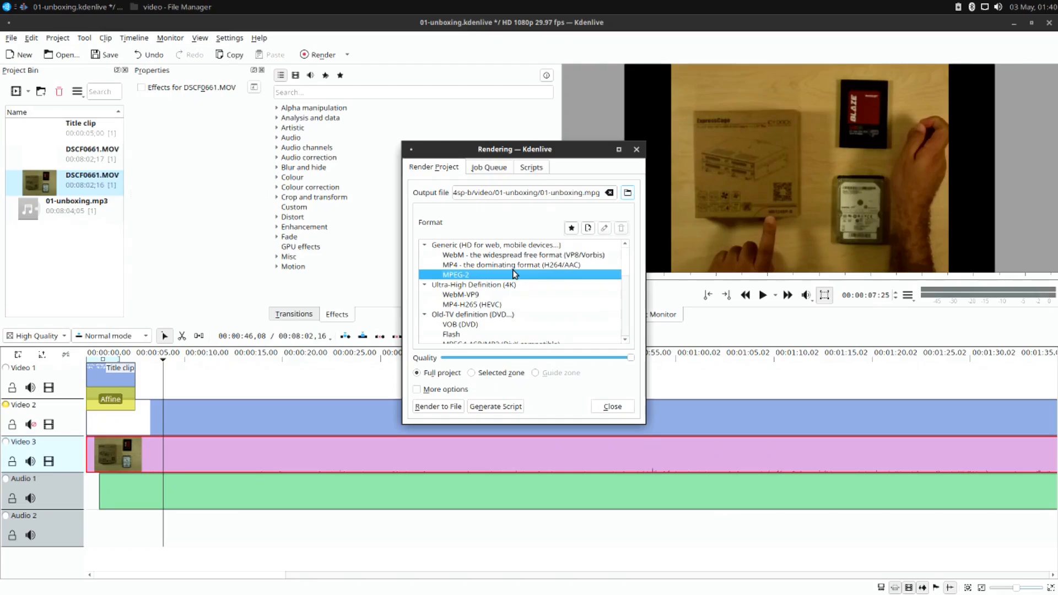
pyautogui.click(522, 266)
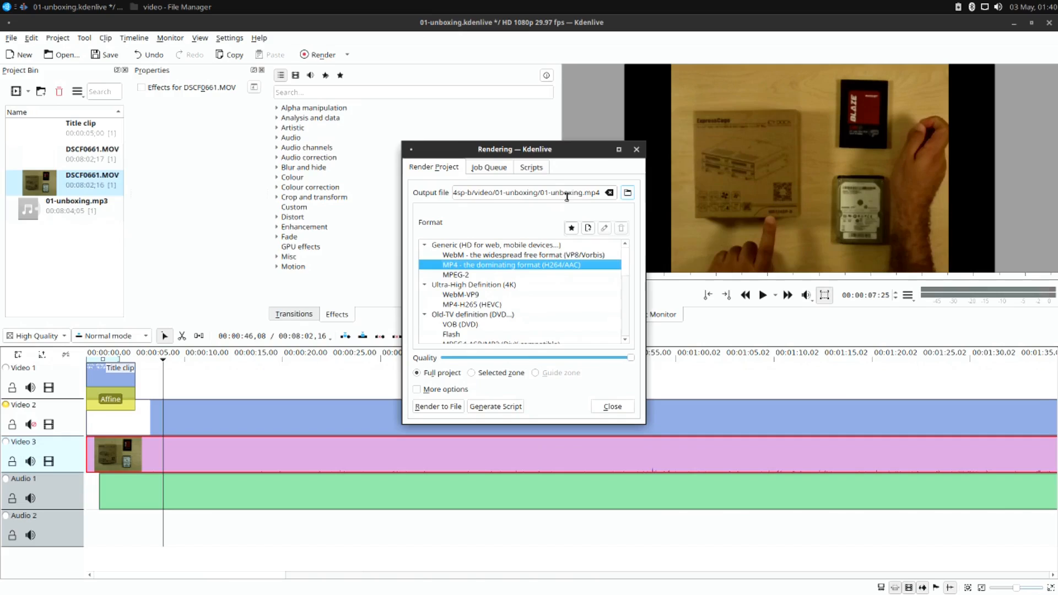
# Rename the render output file to 01-unboxing-temp.mp4 and try to render the full project
pyautogui.click(585, 193)
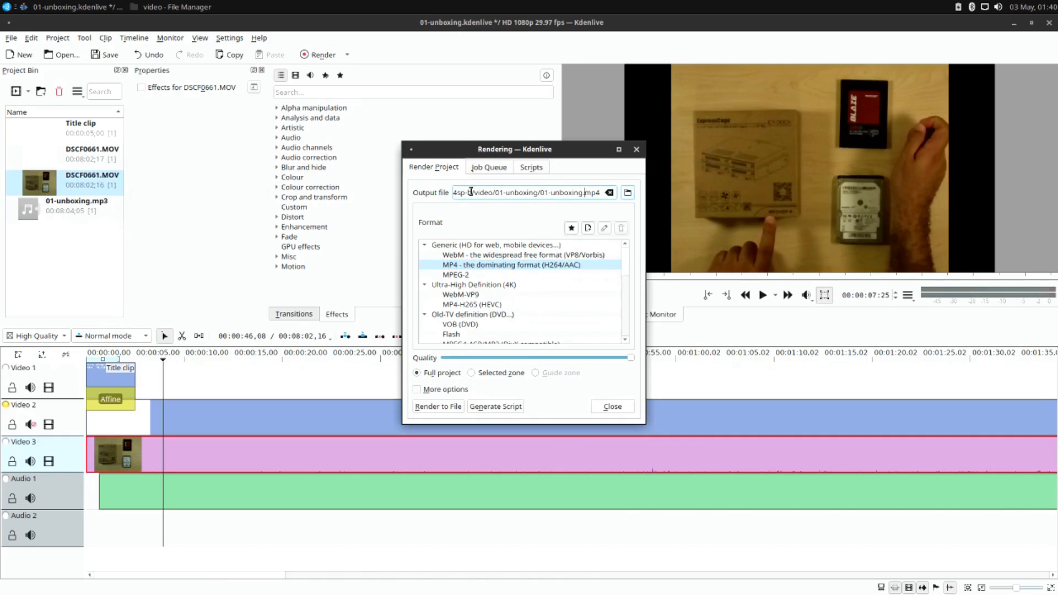
pyautogui.moveTo(471, 191); pyautogui.dragTo(435, 195)
pyautogui.hotkey('ctrl', 'v')
pyautogui.moveTo(629, 194)
pyautogui.mouseDown()
pyautogui.moveTo(601, 194)
pyautogui.moveTo(610, 196)
pyautogui.mouseUp()
pyautogui.click(582, 195)
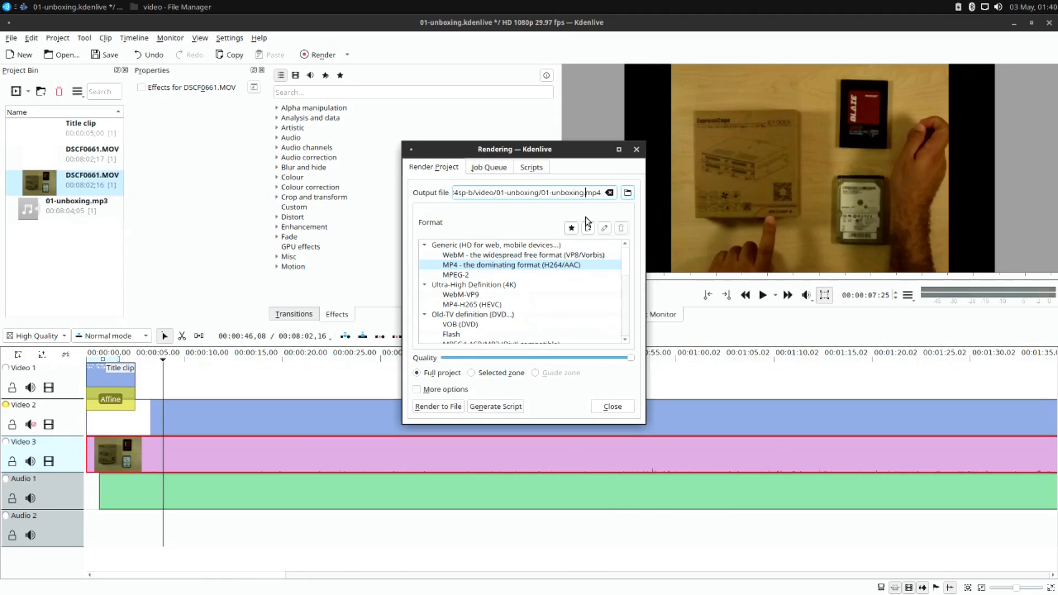
pyautogui.write('-temp.')
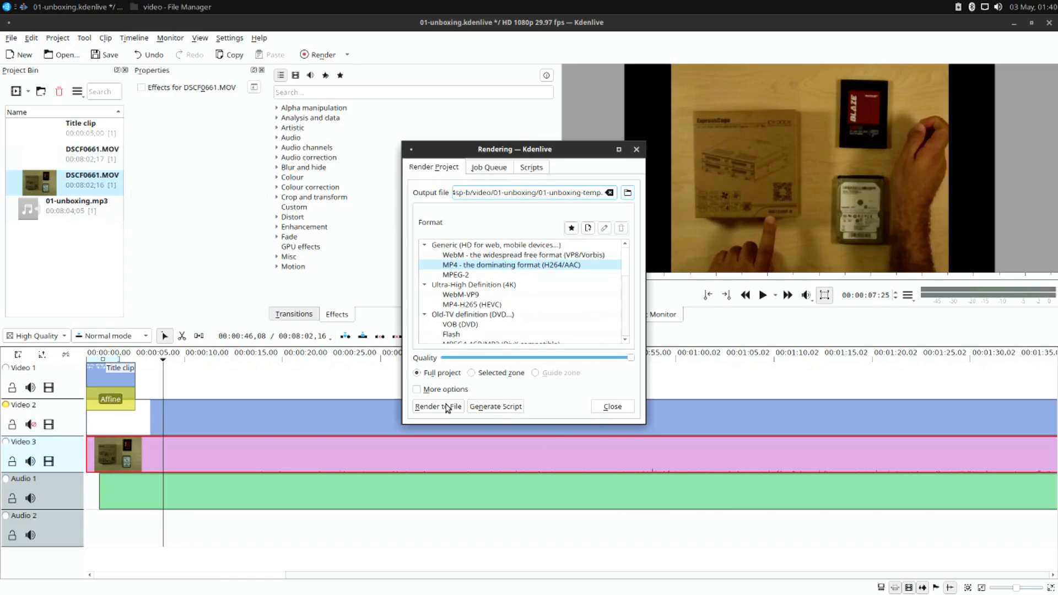
pyautogui.click(446, 407)
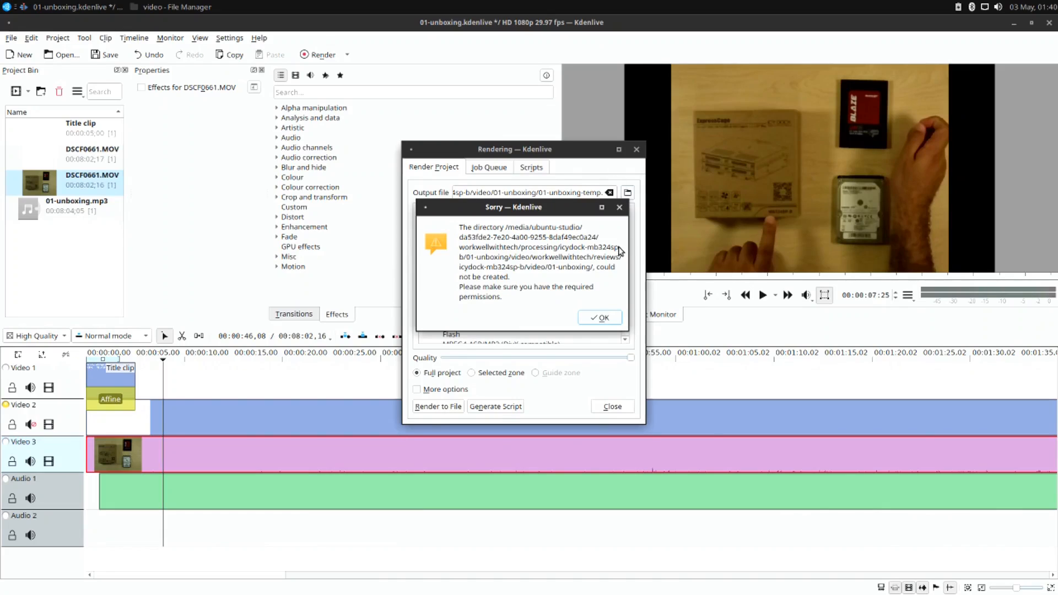
pyautogui.click(581, 322)
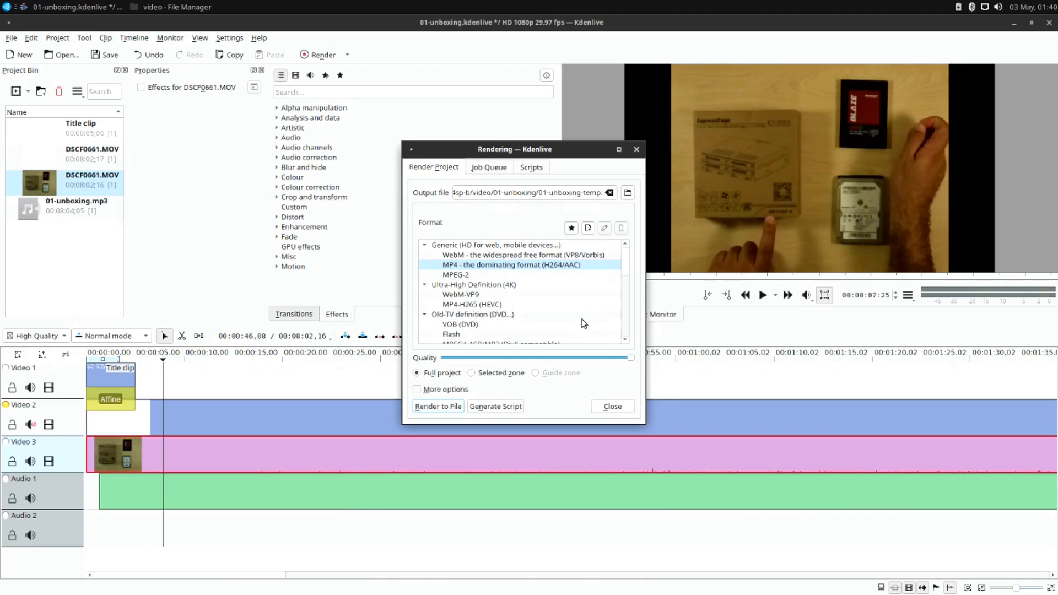
# Switch to File Manager and check the share folder on the 159 GB Volume as a render destination
pyautogui.click(188, 7)
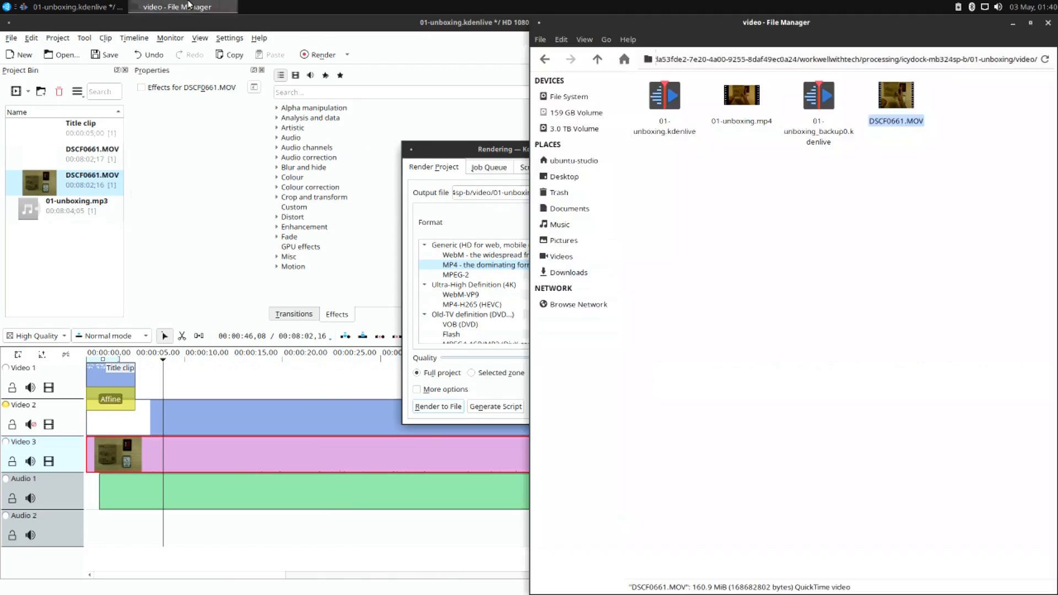
pyautogui.click(682, 294)
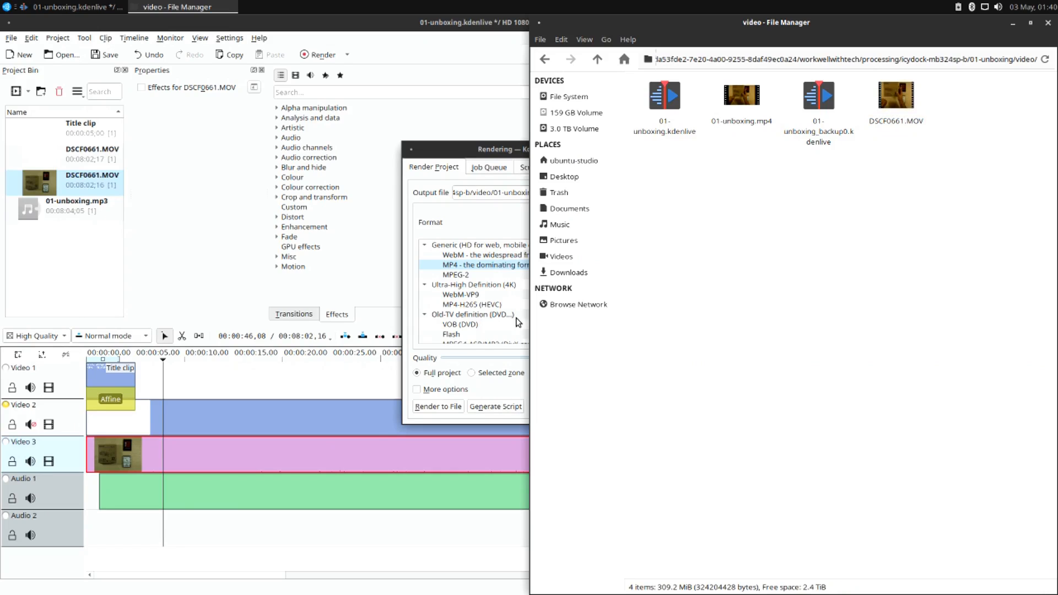
pyautogui.click(563, 116)
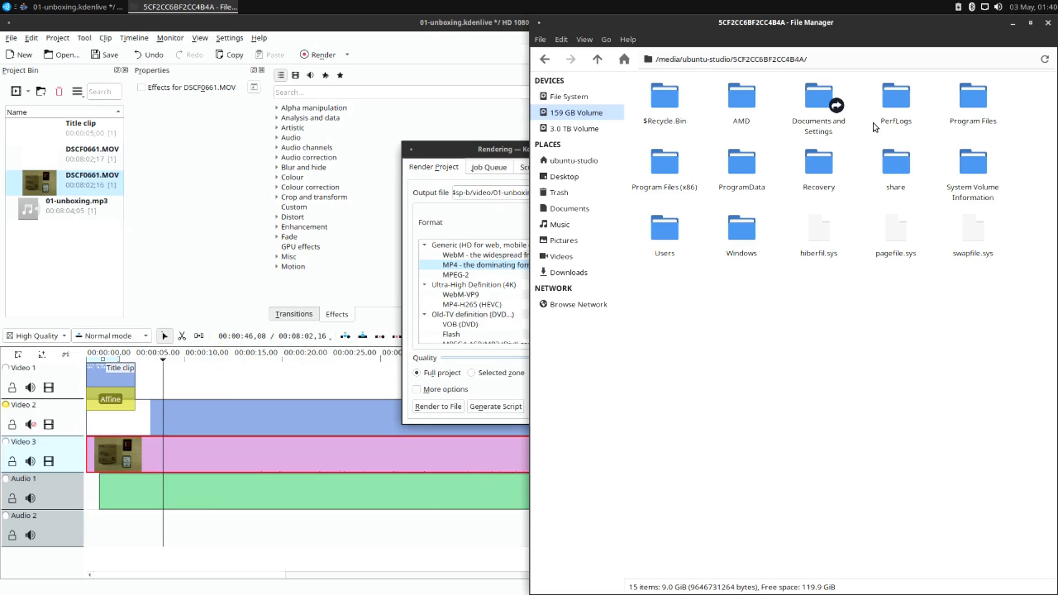
pyautogui.doubleClick(893, 151)
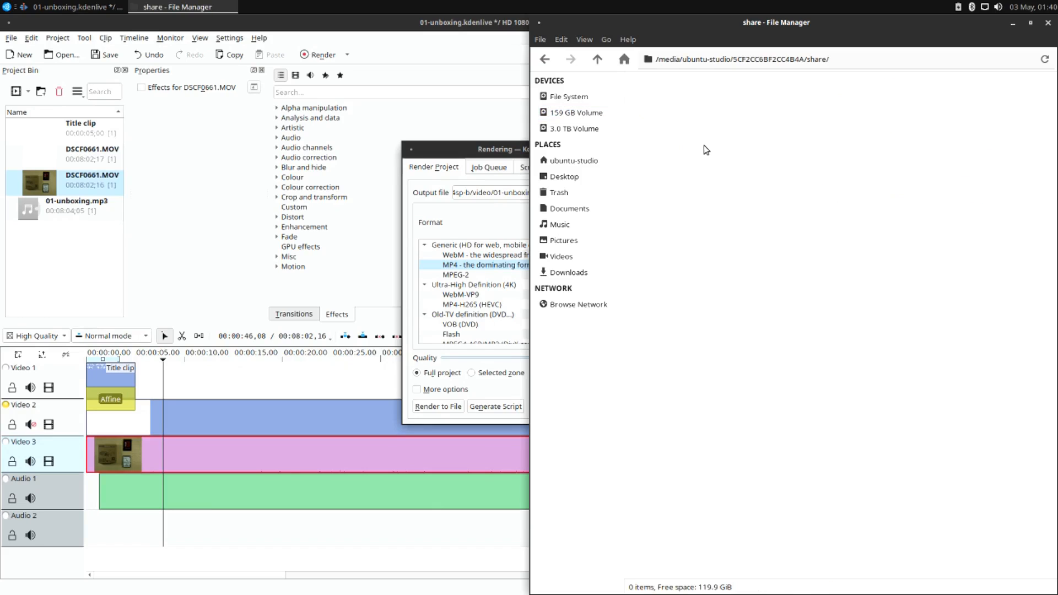
# Switch back to Kdenlive and set the render output to 01-unboxing-temp.mp4 in the share folder of the 5CF2CC6BF2CC4B4A volume
pyautogui.click(458, 164)
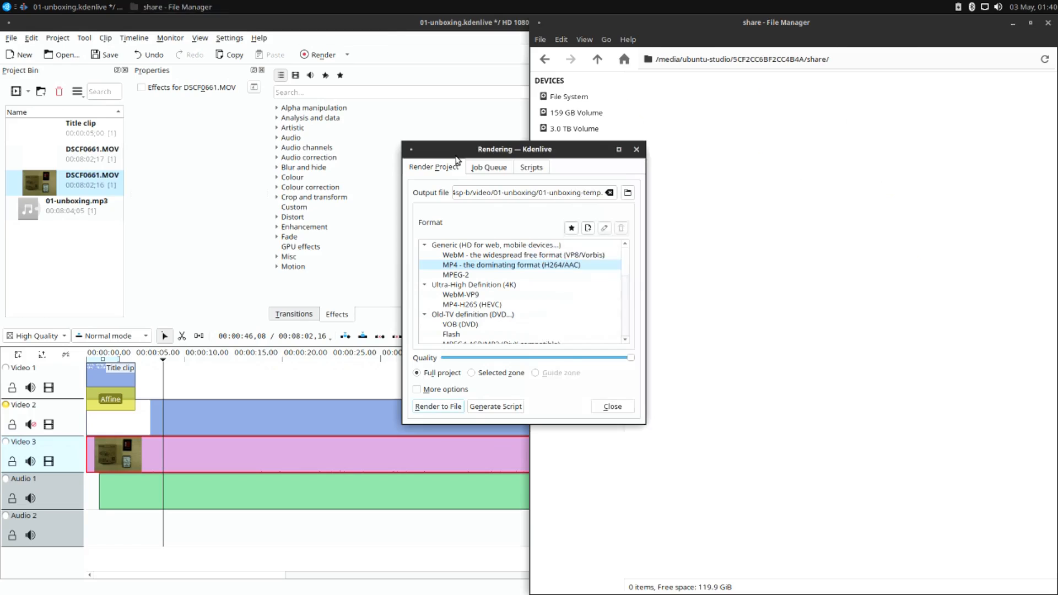
pyautogui.click(628, 192)
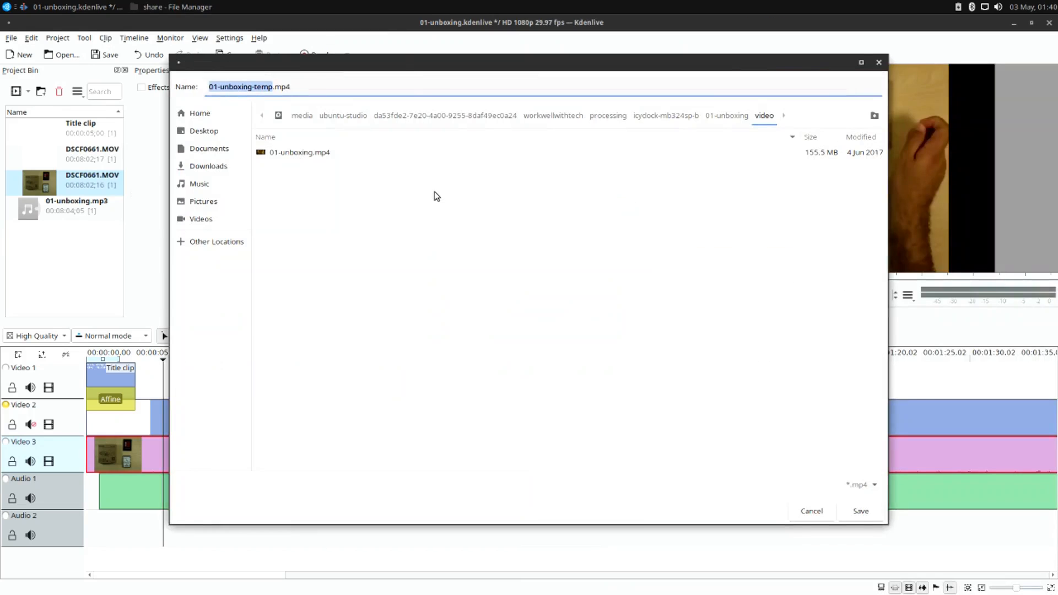
pyautogui.click(301, 117)
pyautogui.click(330, 115)
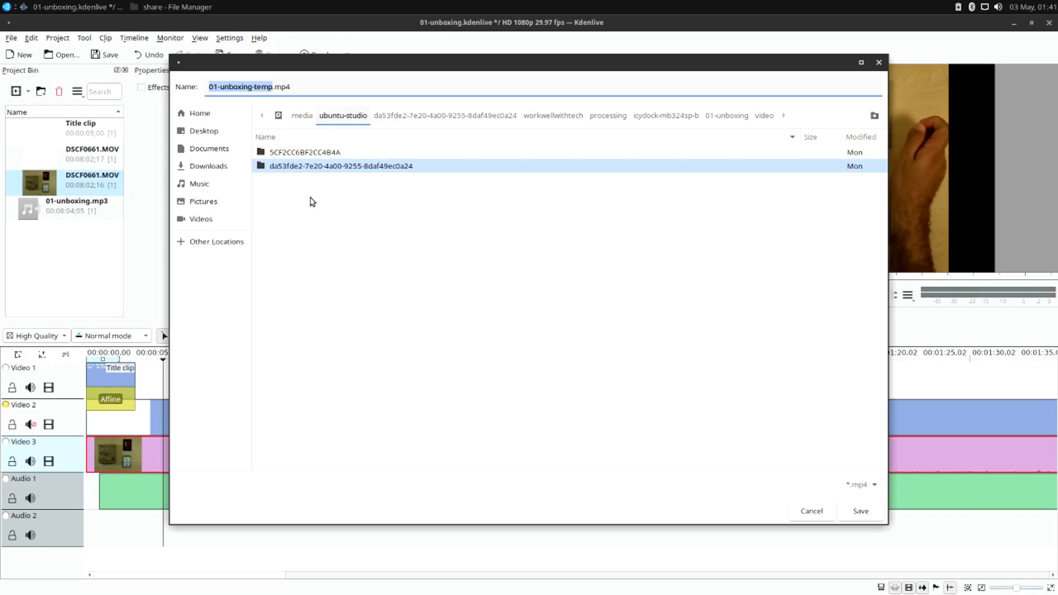
pyautogui.click(322, 157)
pyautogui.doubleClick(322, 154)
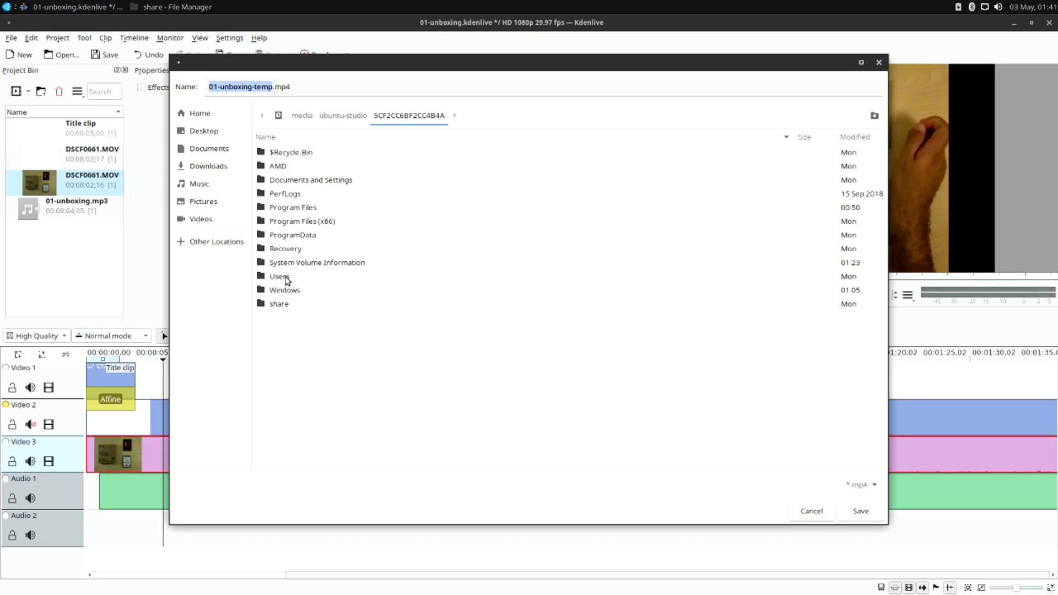
pyautogui.doubleClick(283, 302)
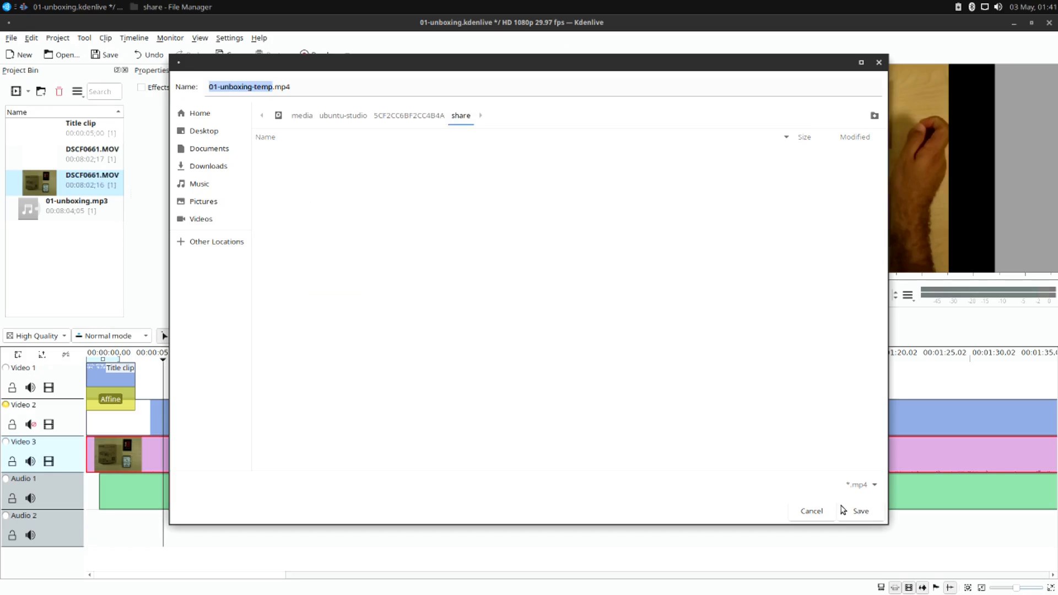
pyautogui.click(859, 510)
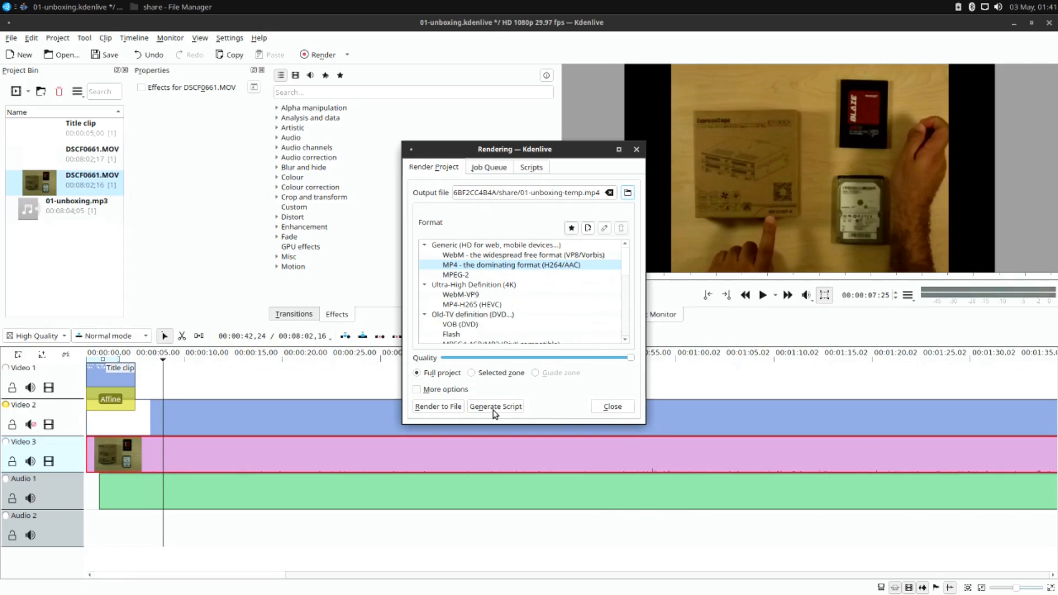
# Start rendering the full project to file, abort the job and close the Rendering dialog
pyautogui.click(449, 406)
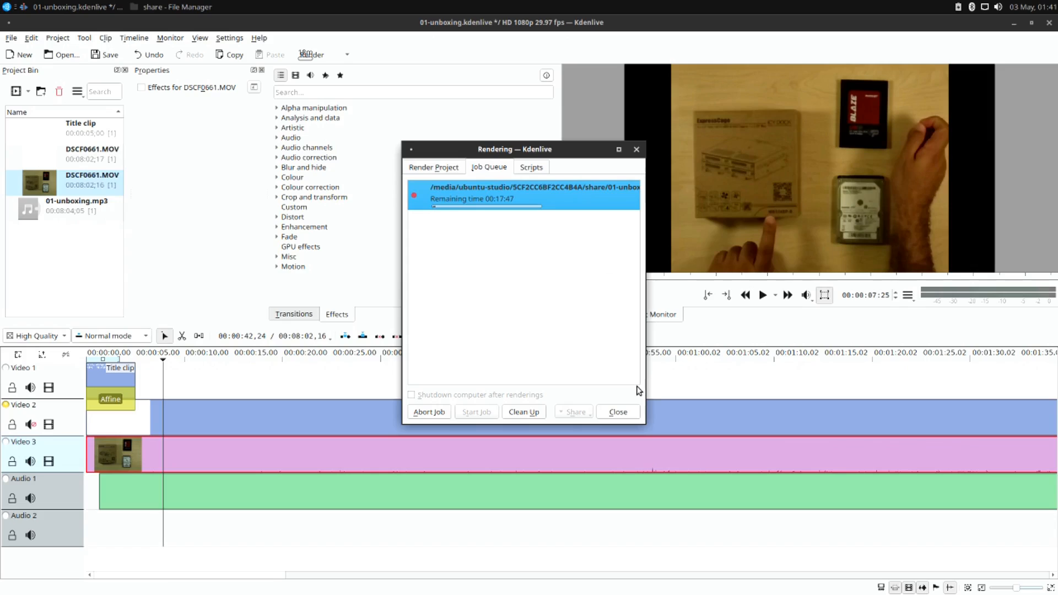
pyautogui.click(429, 414)
pyautogui.click(620, 413)
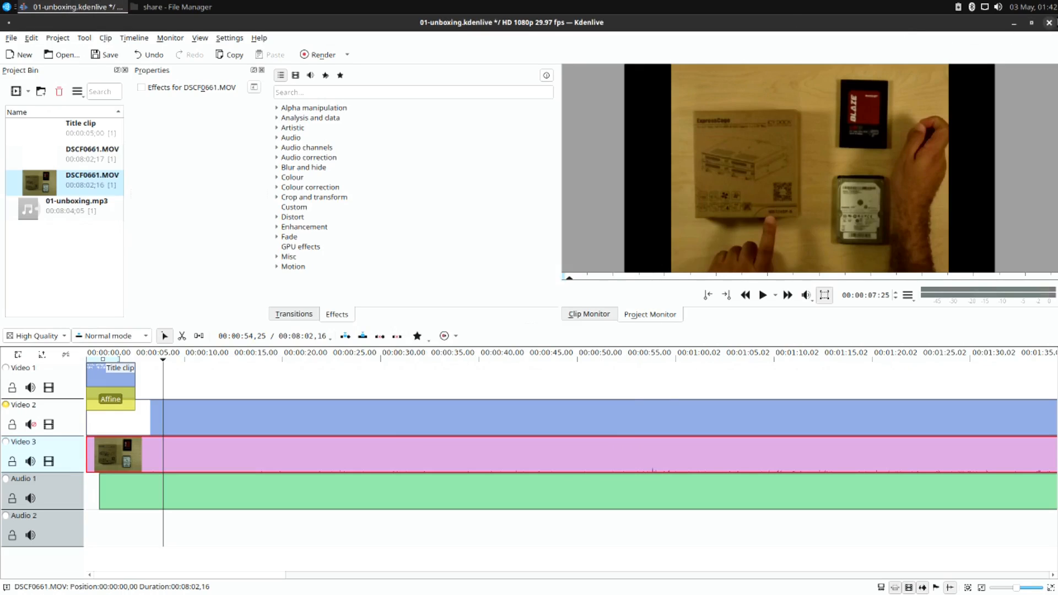
# Try to save 01-unboxing.kdenlive while closing it, and quit Kdenlive with the changes discarded
pyautogui.click(1049, 23)
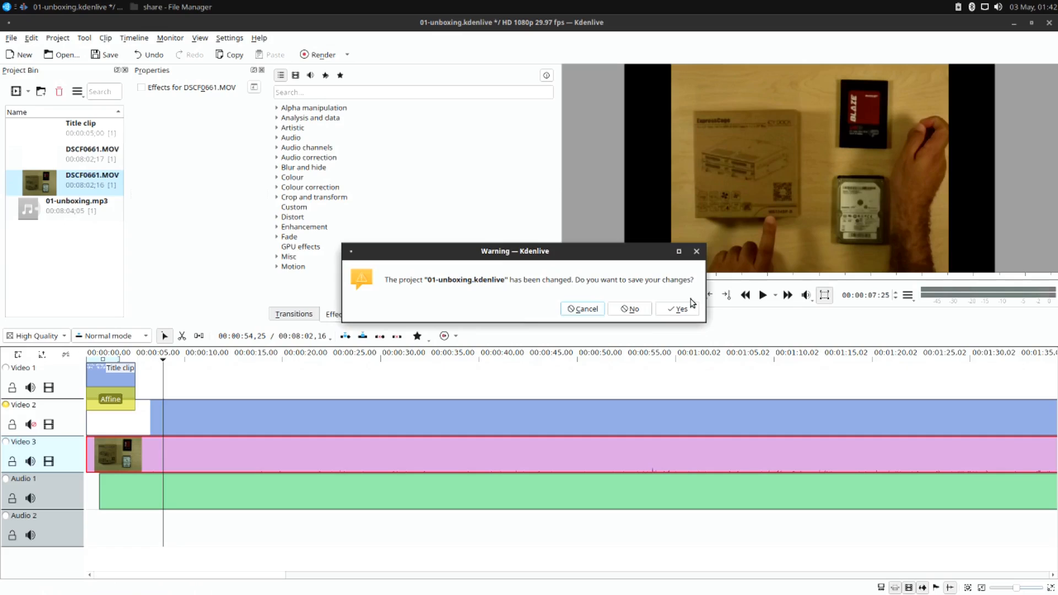
pyautogui.click(677, 310)
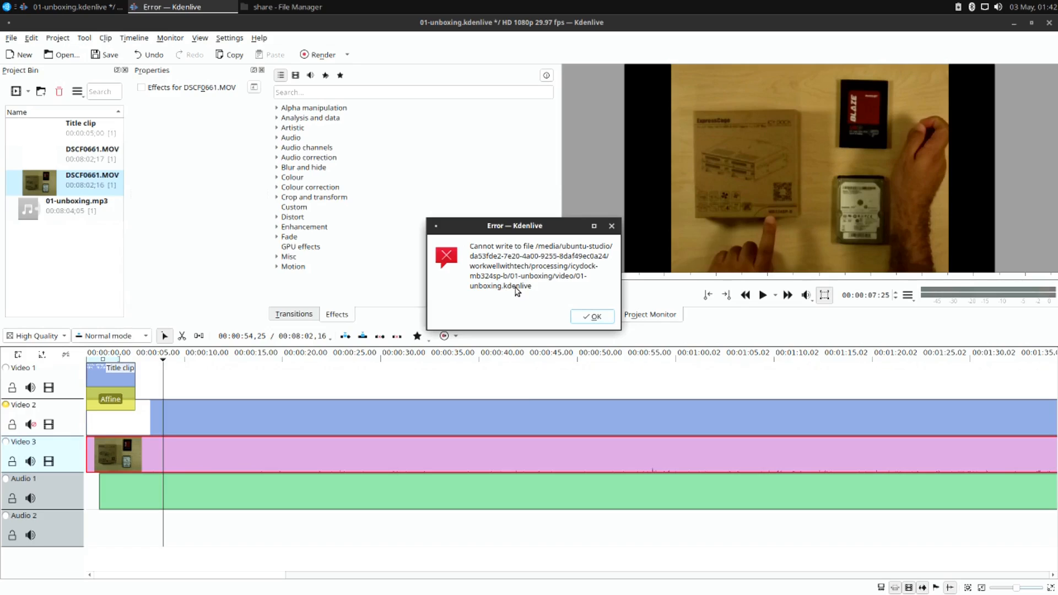
pyautogui.click(590, 316)
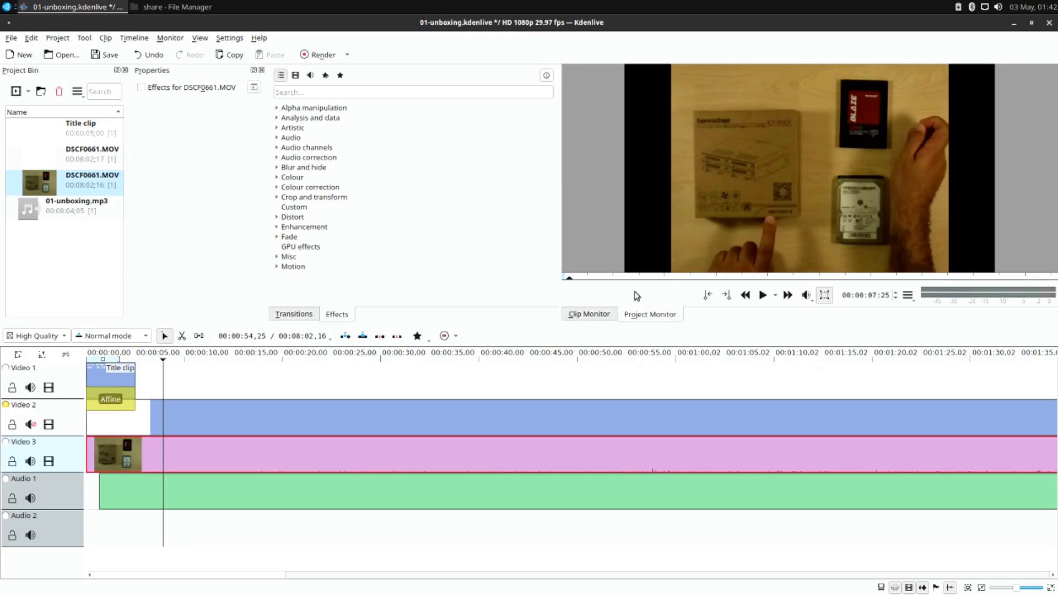
pyautogui.click(1049, 22)
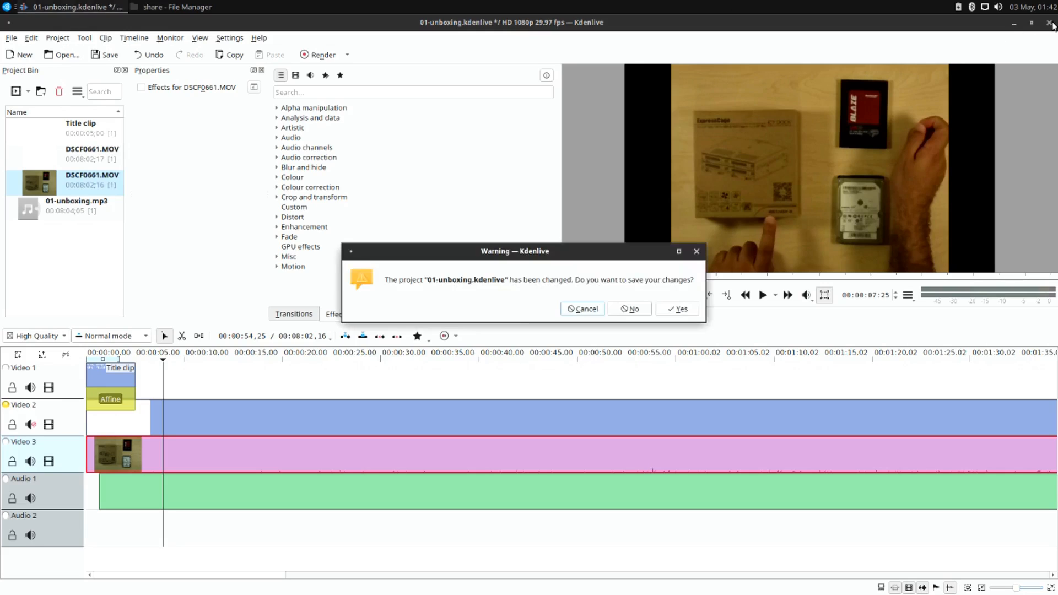
pyautogui.click(624, 309)
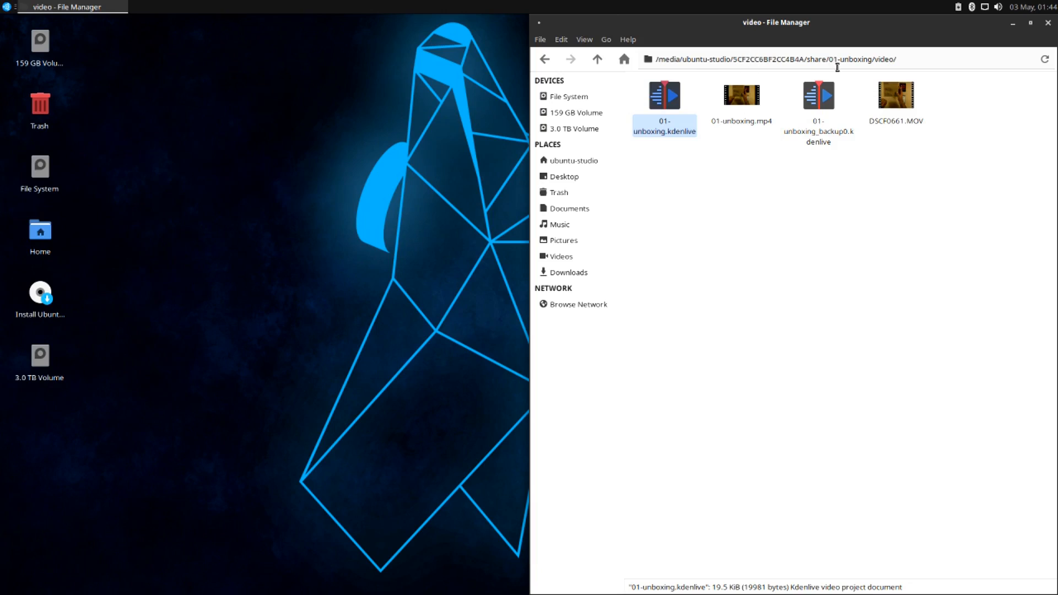
# Open 01-unboxing.kdenlive from share/01-unboxing/video and relocate the missing DSCF0661.MOV clip by searching that video folder
pyautogui.doubleClick(657, 99)
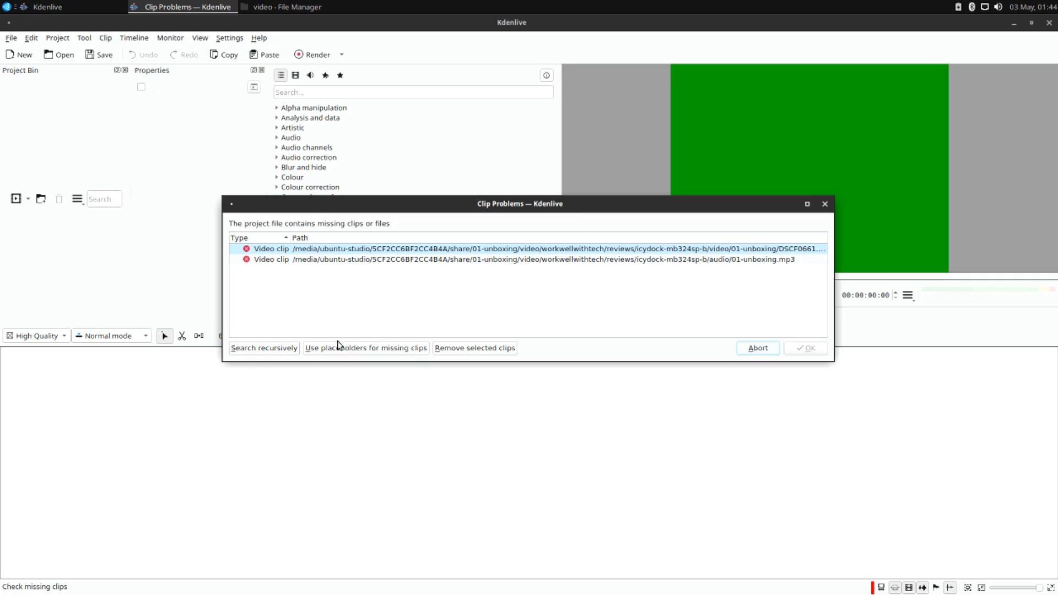
pyautogui.click(533, 253)
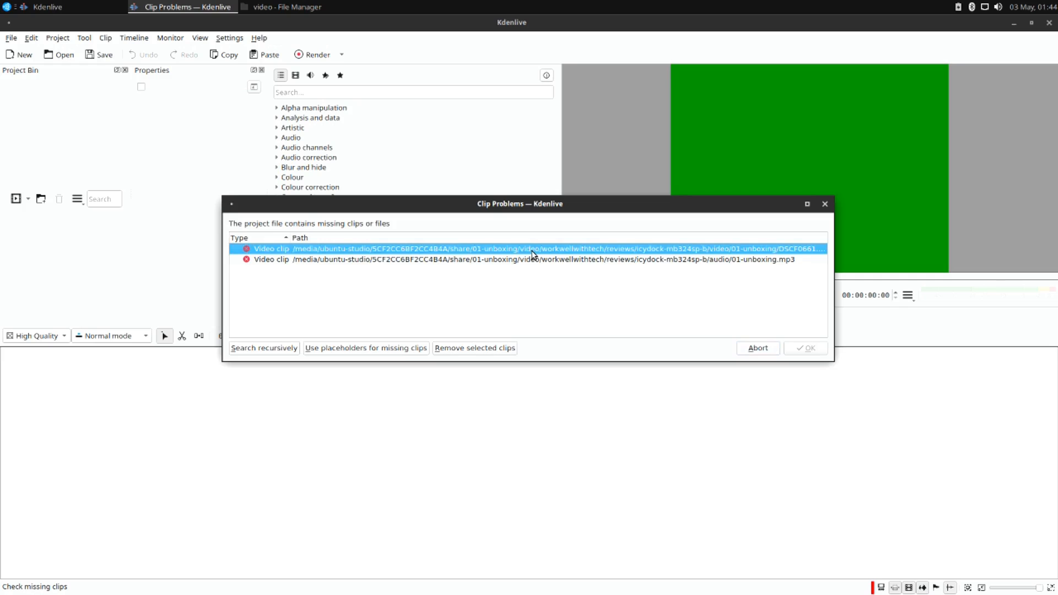
pyautogui.click(286, 349)
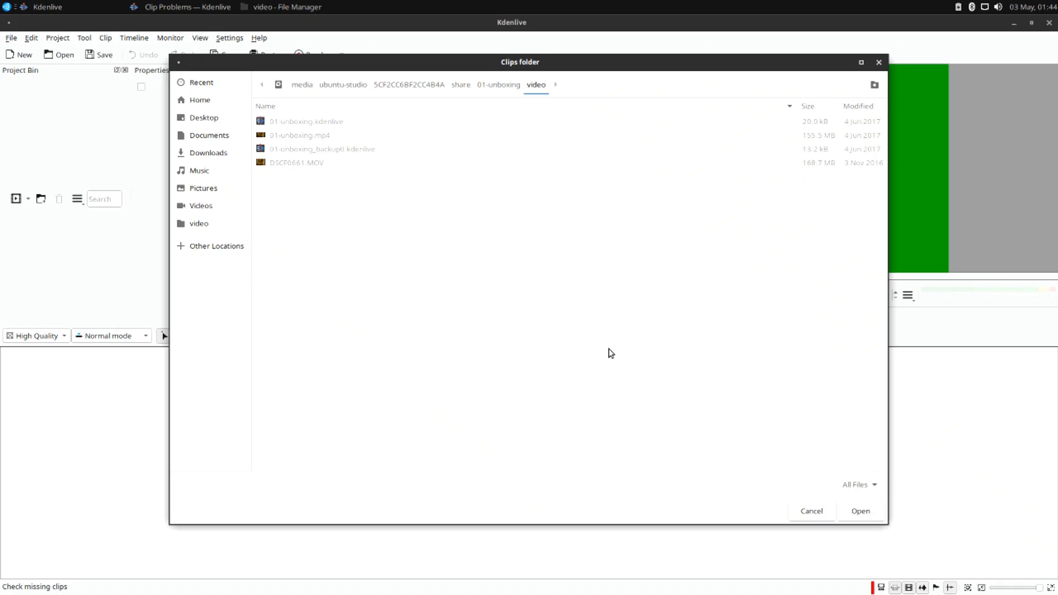
pyautogui.click(860, 511)
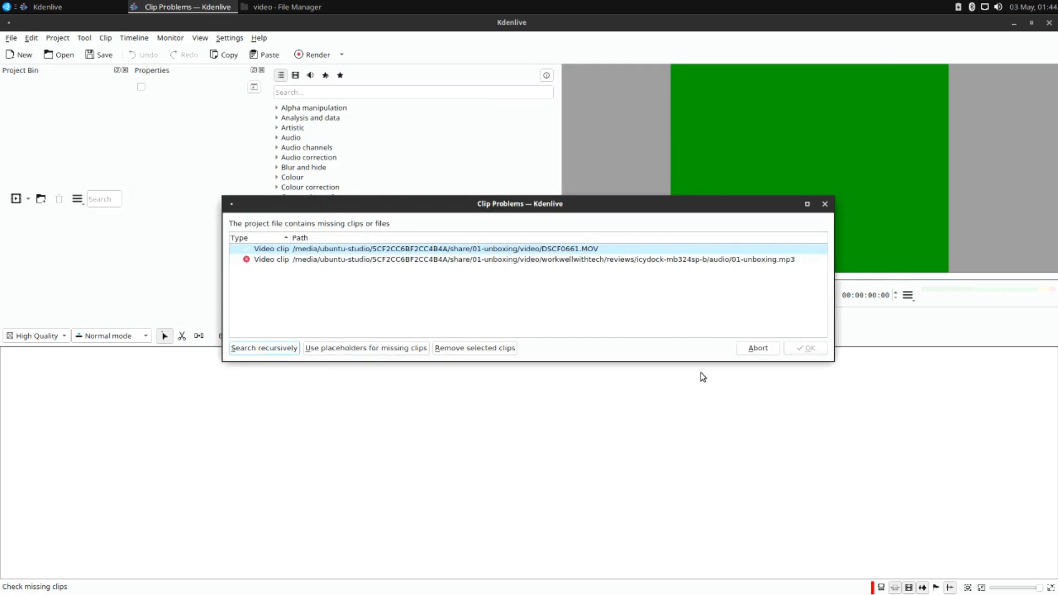
# Relocate the missing 01-unboxing.mp3 in the 01-unboxing/audio folder and finish loading the project with the recovered clips
pyautogui.click(578, 264)
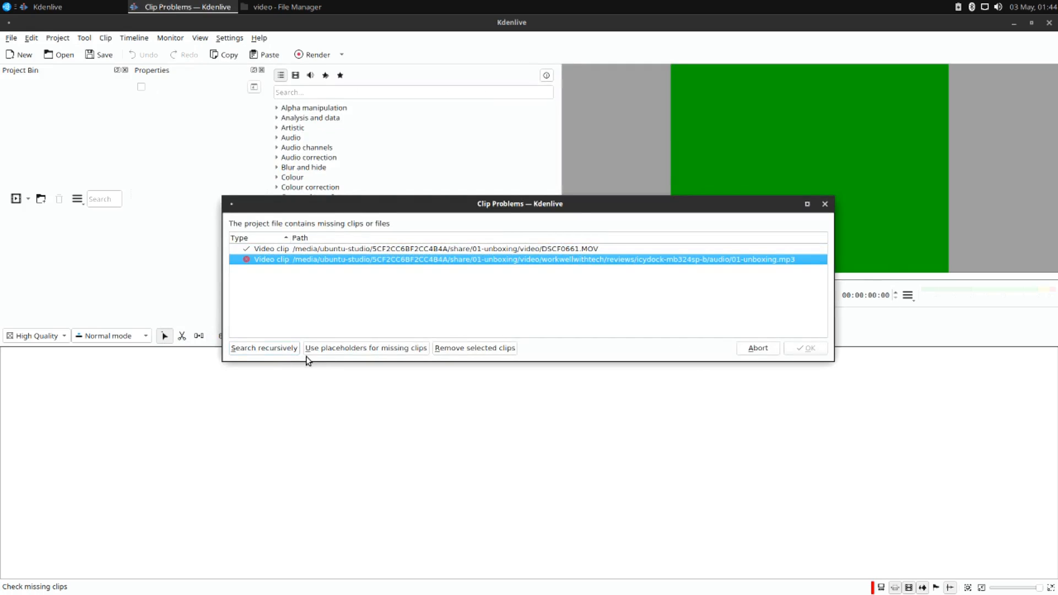
pyautogui.click(258, 348)
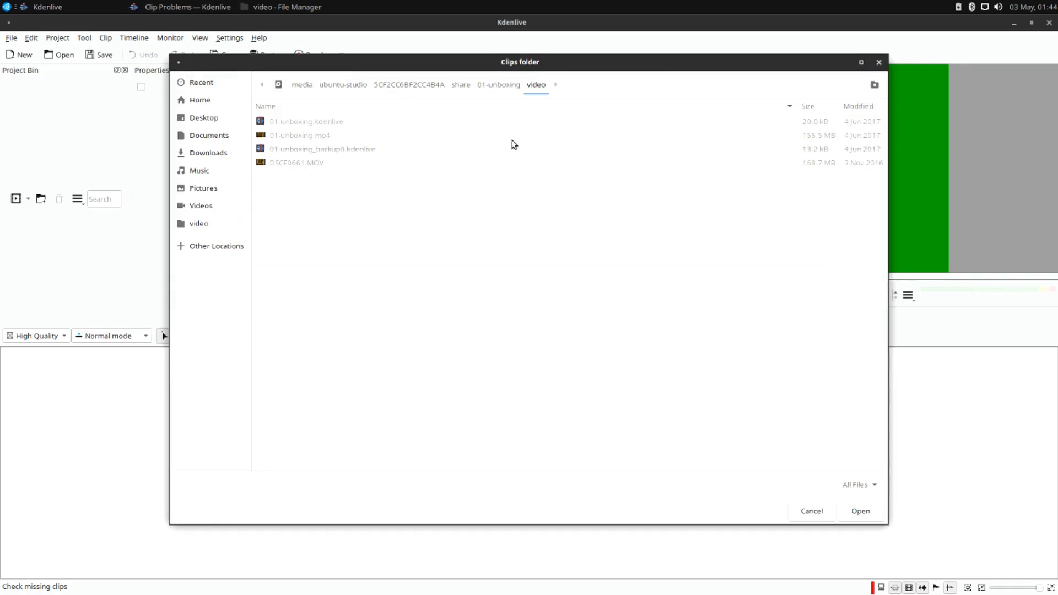
pyautogui.click(498, 85)
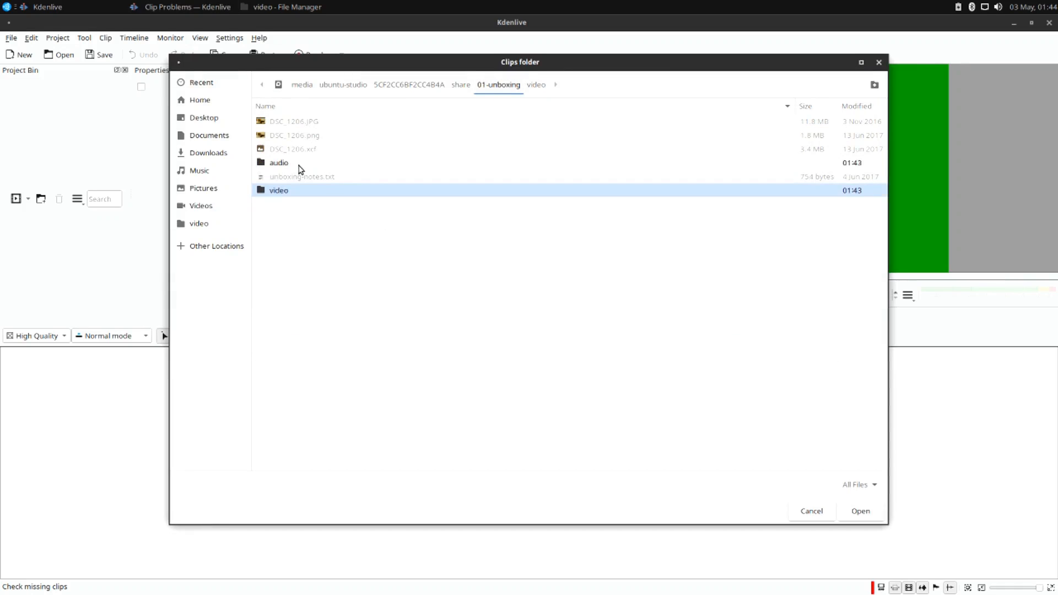
pyautogui.doubleClick(299, 165)
pyautogui.click(856, 511)
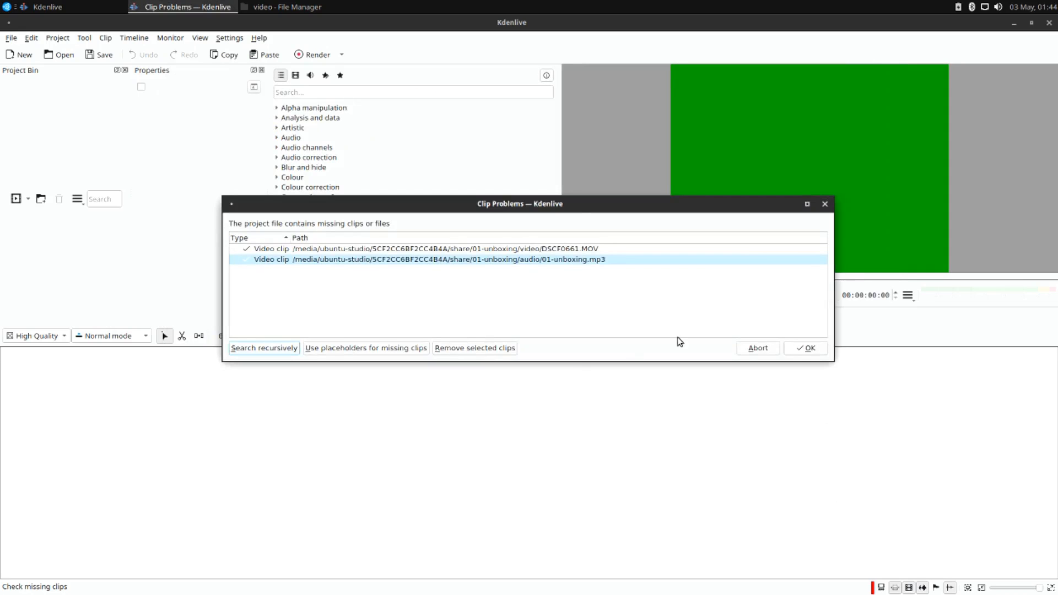
pyautogui.click(813, 349)
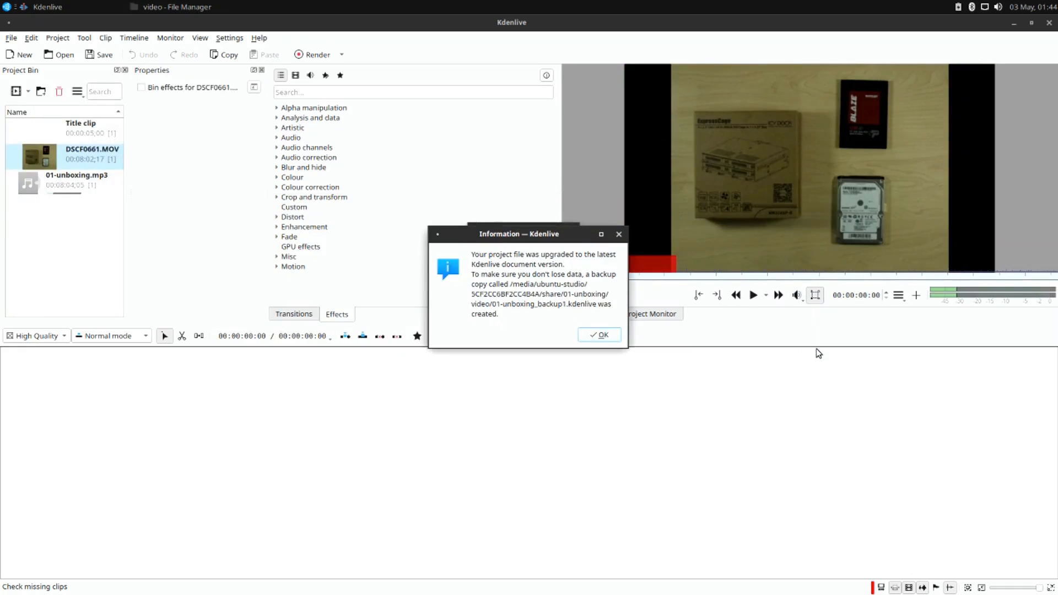
pyautogui.click(600, 340)
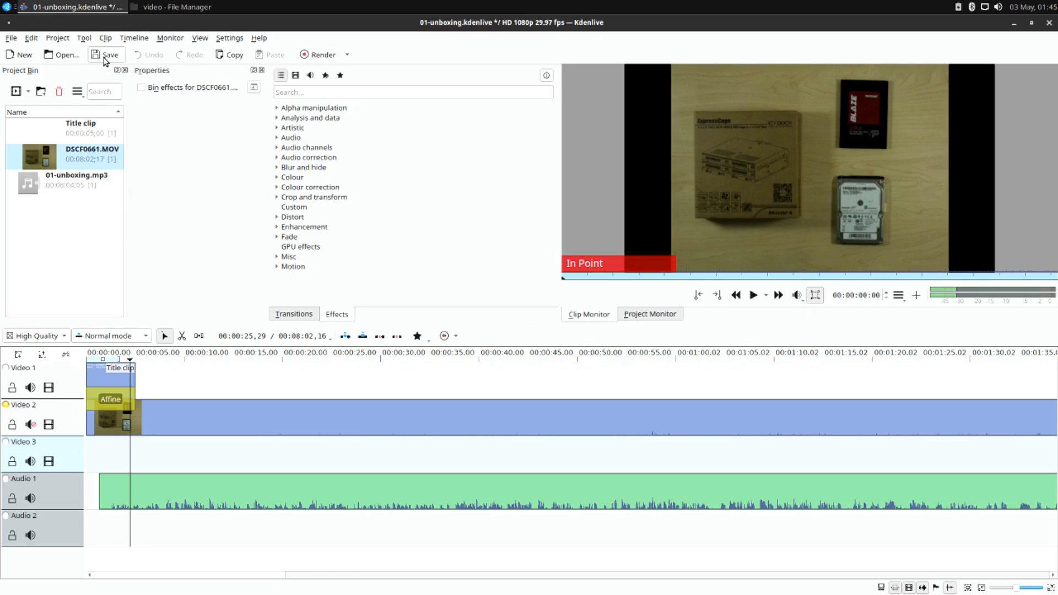
# Save the project and choose the MP4 (H264/AAC) format in the render settings
pyautogui.click(105, 56)
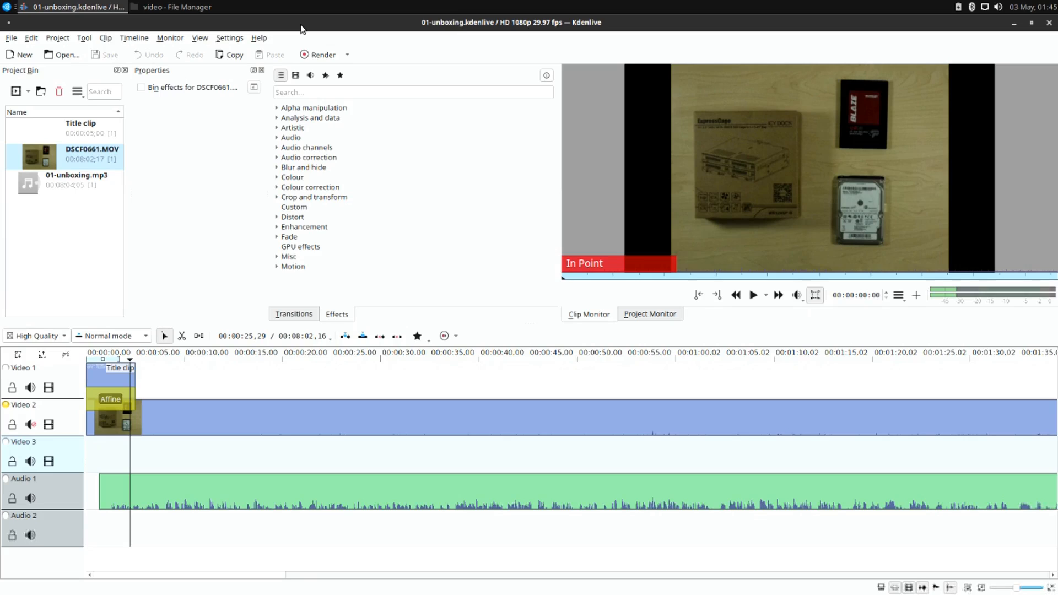
pyautogui.click(320, 57)
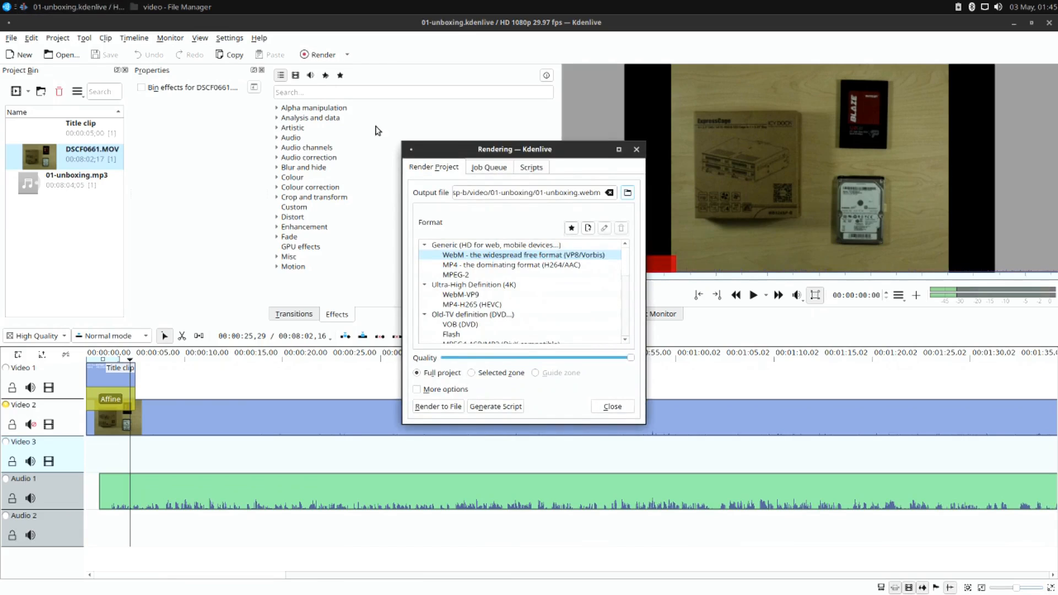
pyautogui.click(569, 266)
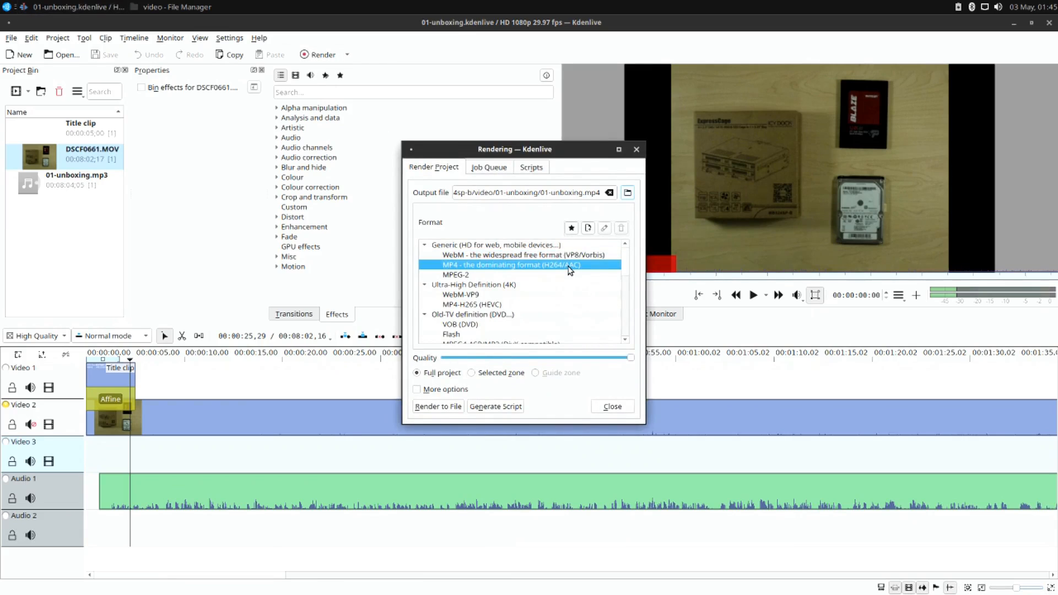
# Rename the render output file to 01-unboxing-temp.mp4 and start rendering the full project
pyautogui.click(583, 194)
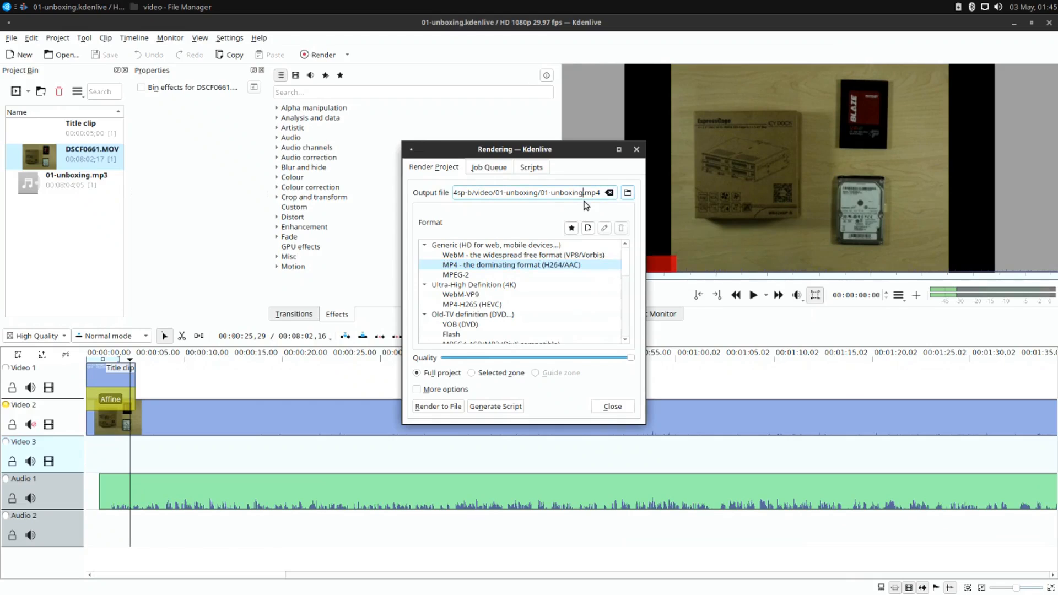
pyautogui.write('-temp.')
pyautogui.click(448, 411)
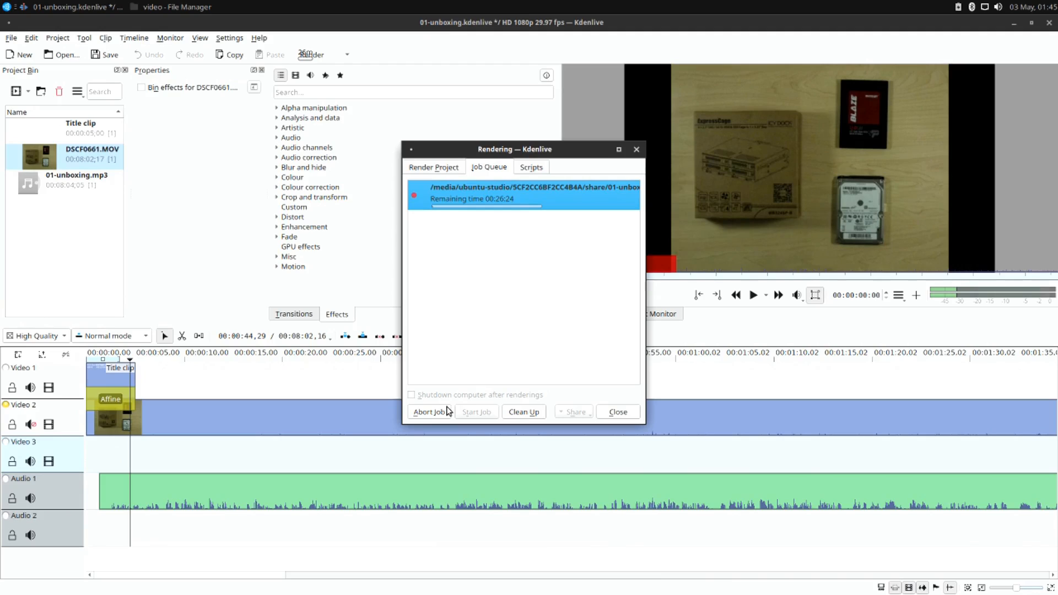
# Abort the running render job and clean up the job queue
pyautogui.click(447, 411)
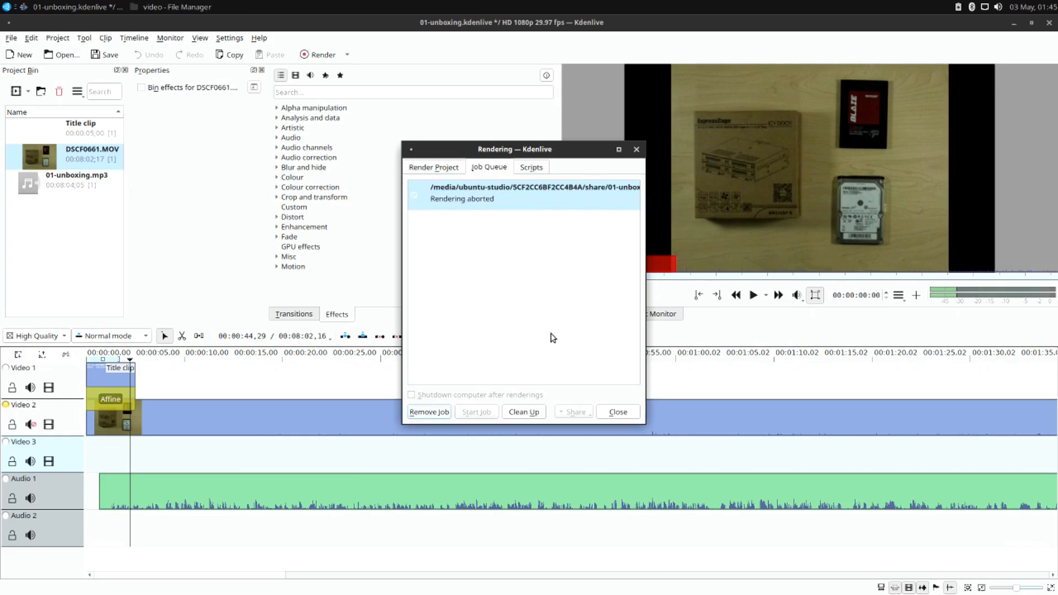
pyautogui.click(504, 234)
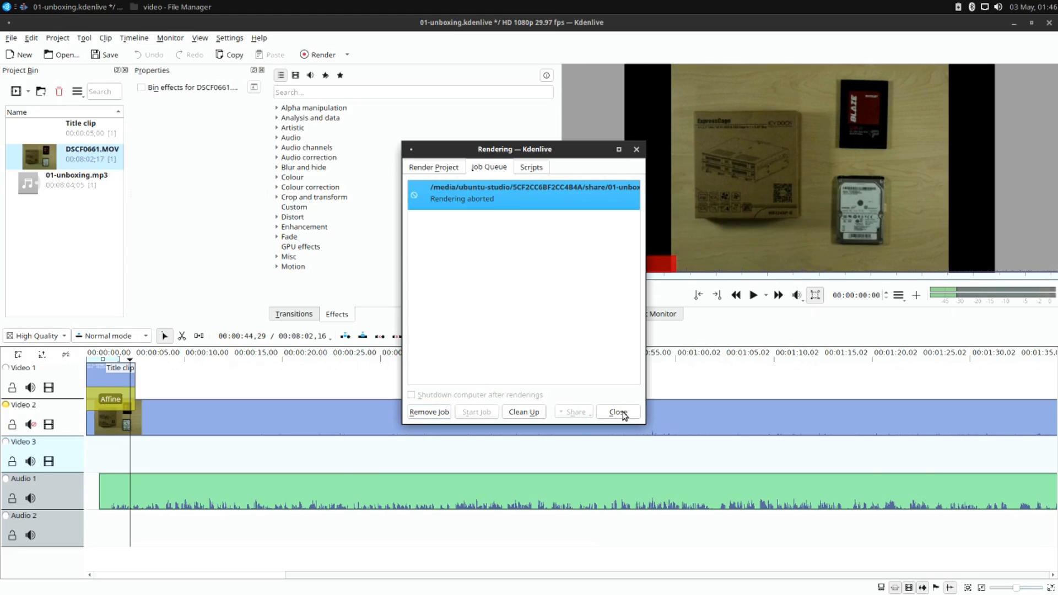
pyautogui.click(523, 411)
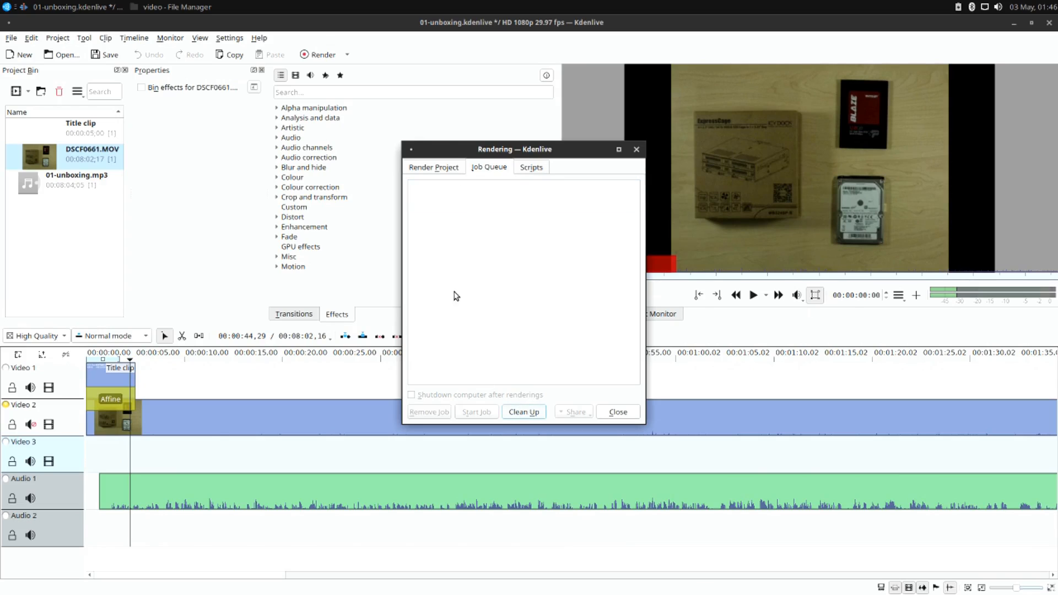
# Restart the full project render to 01-unboxing-temp.mp4 with the MP4 (H264/AAC) format
pyautogui.click(443, 167)
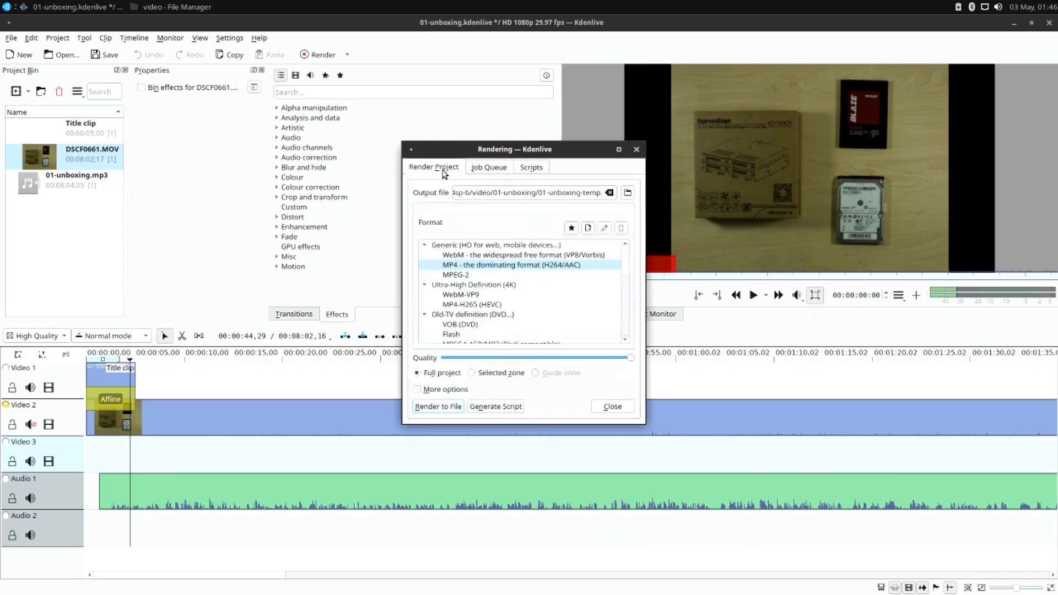
pyautogui.click(515, 266)
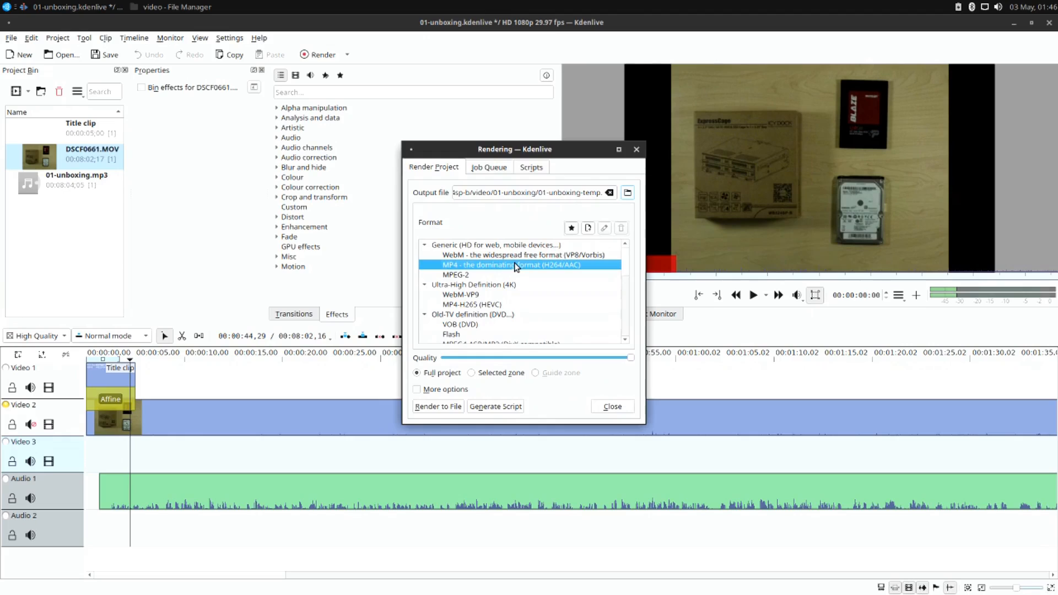
pyautogui.click(444, 407)
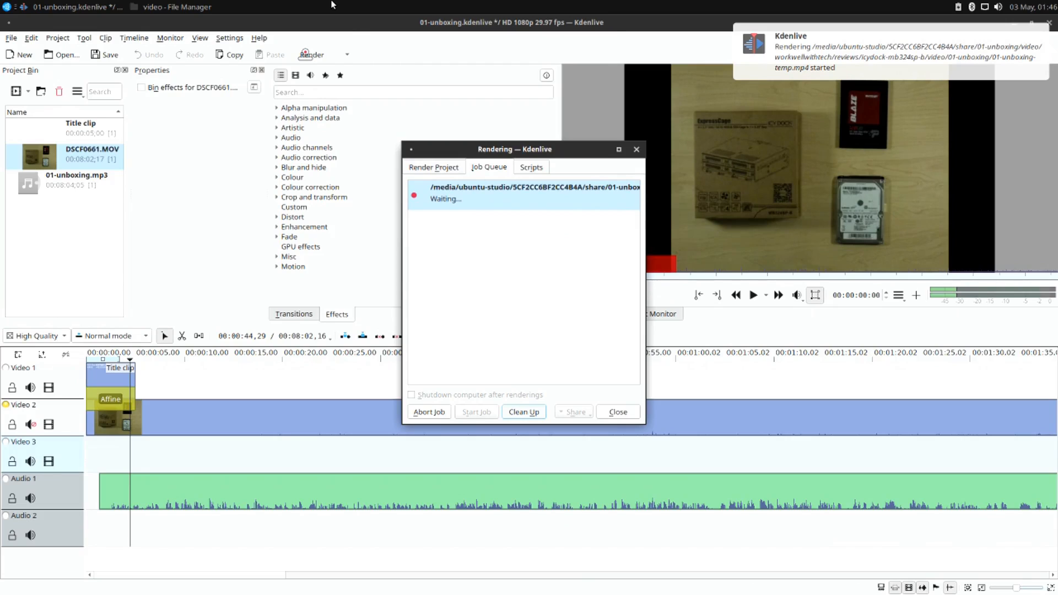
# Switch to File Manager and find 01-unboxing-temp.mp4 in the nested workwellwithtech/reviews/icydock-mb324sp-b/video/01-unboxing output folder
pyautogui.click(155, 6)
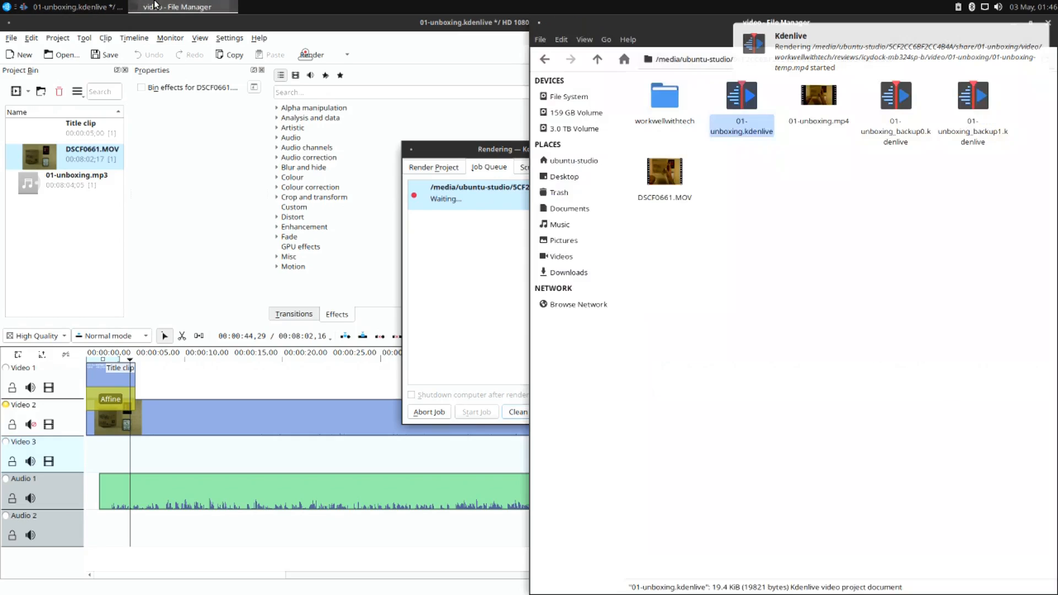
pyautogui.click(848, 334)
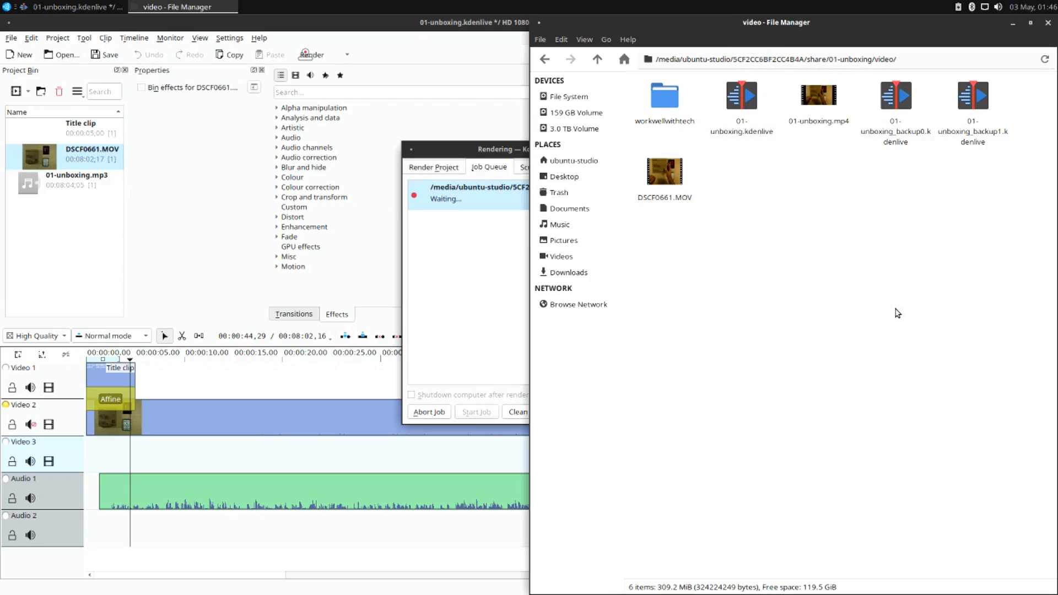
pyautogui.doubleClick(671, 96)
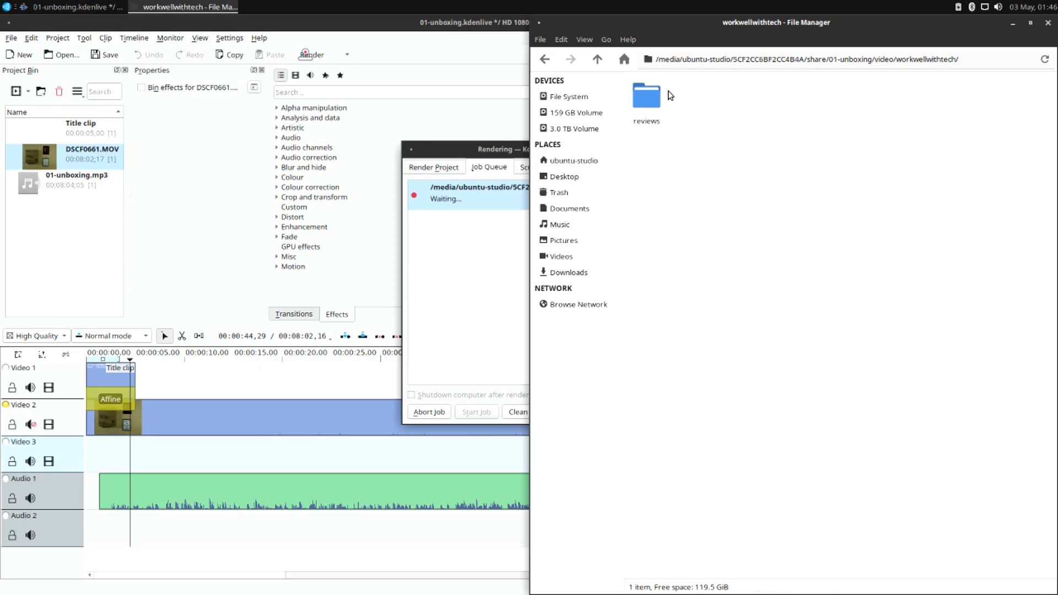
pyautogui.doubleClick(658, 97)
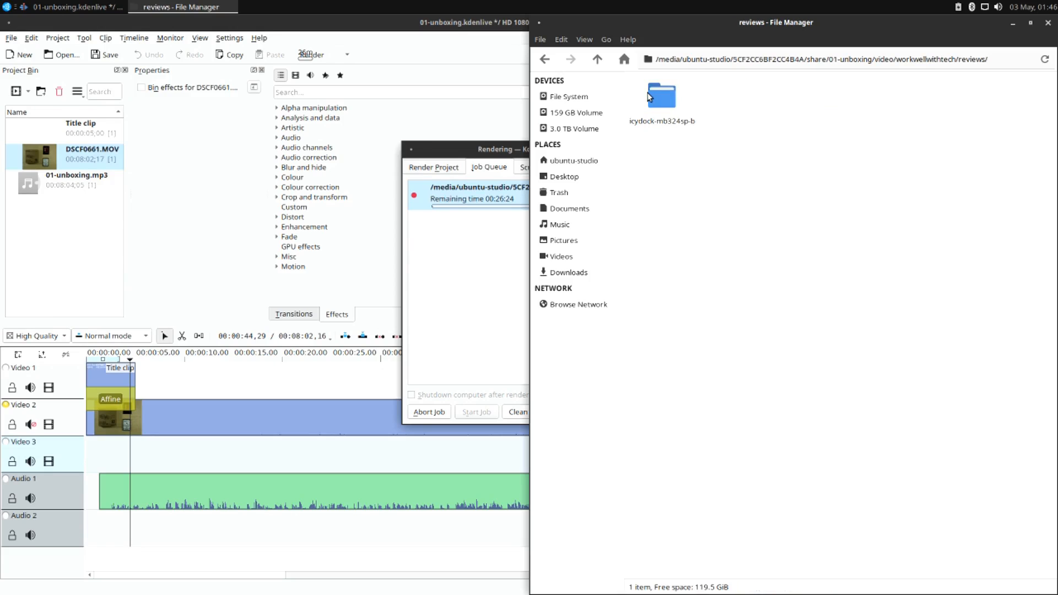
pyautogui.doubleClick(657, 97)
pyautogui.doubleClick(658, 97)
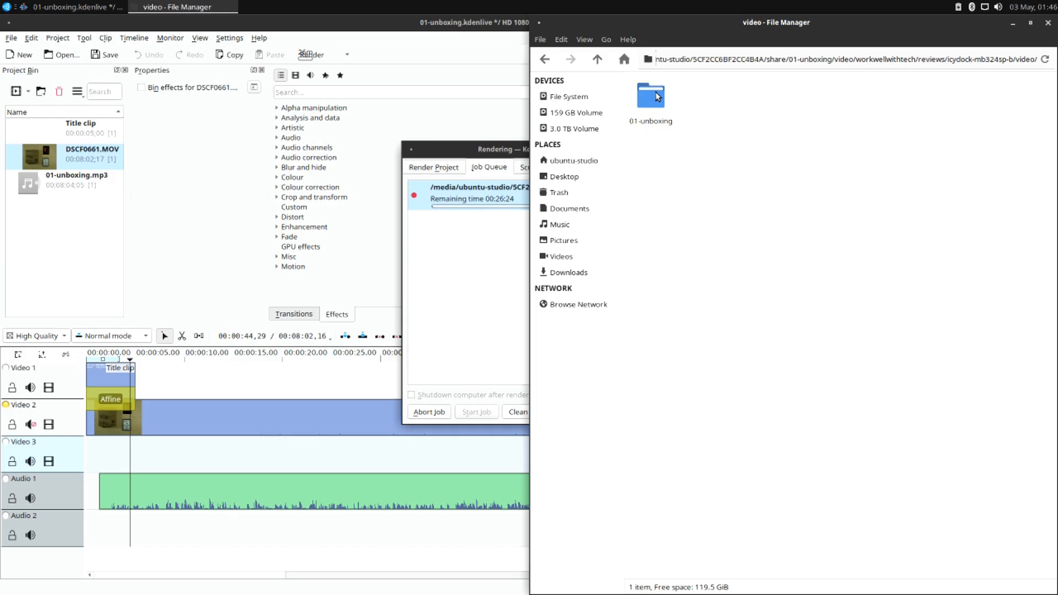
pyautogui.click(657, 97)
pyautogui.doubleClick(658, 97)
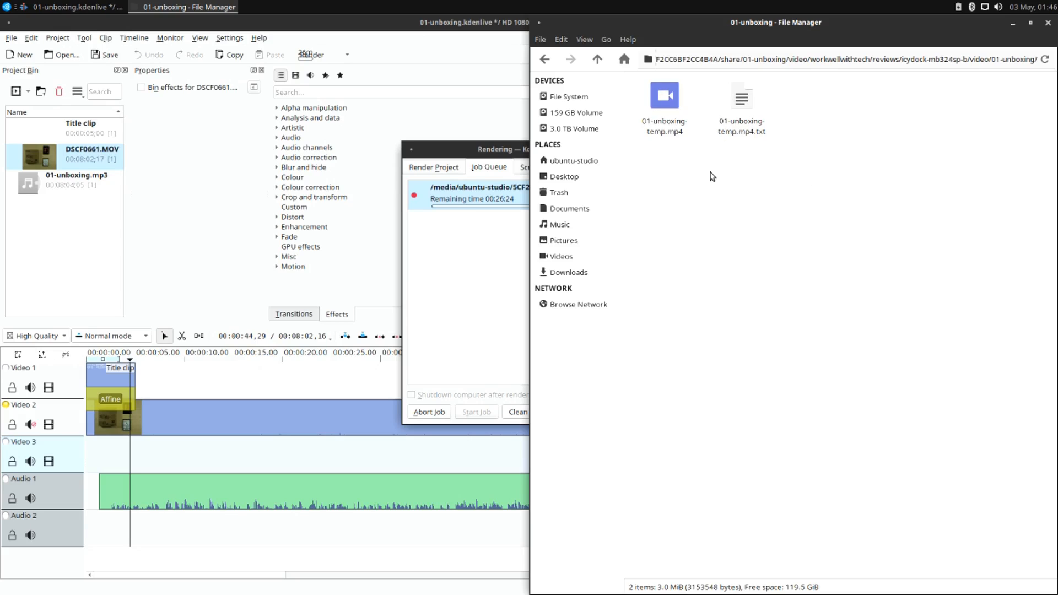
pyautogui.click(669, 98)
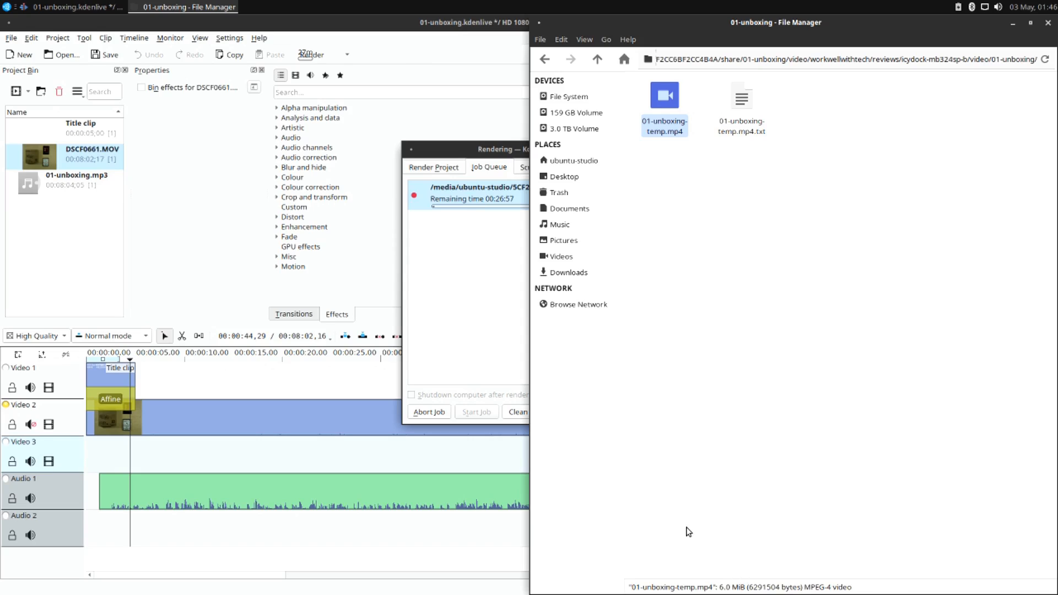
# Abort the full project render in Kdenlive and check the 01-unboxing output folder for leftover files
pyautogui.click(438, 412)
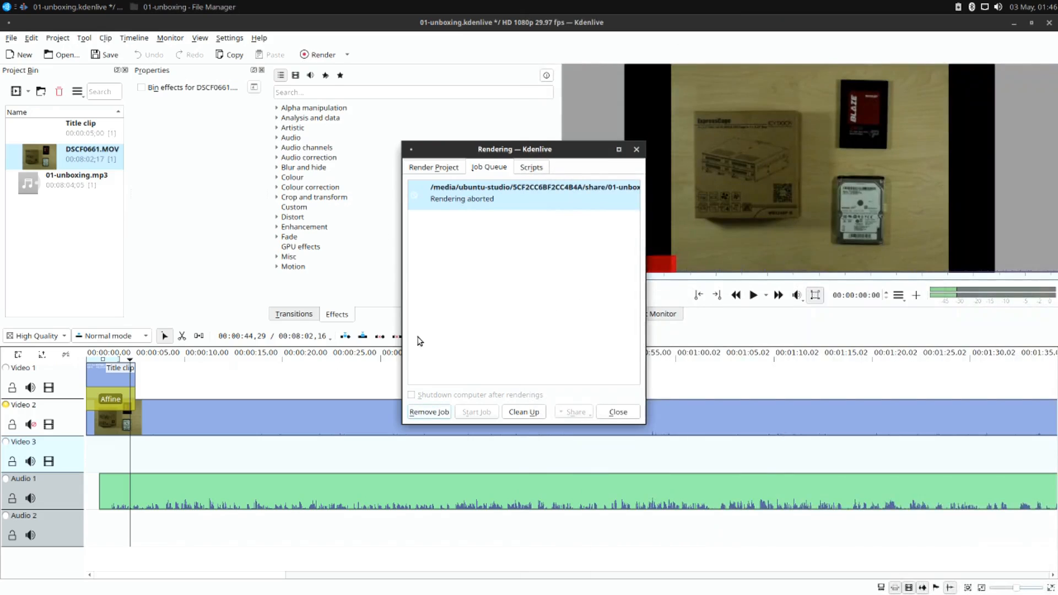
pyautogui.click(147, 6)
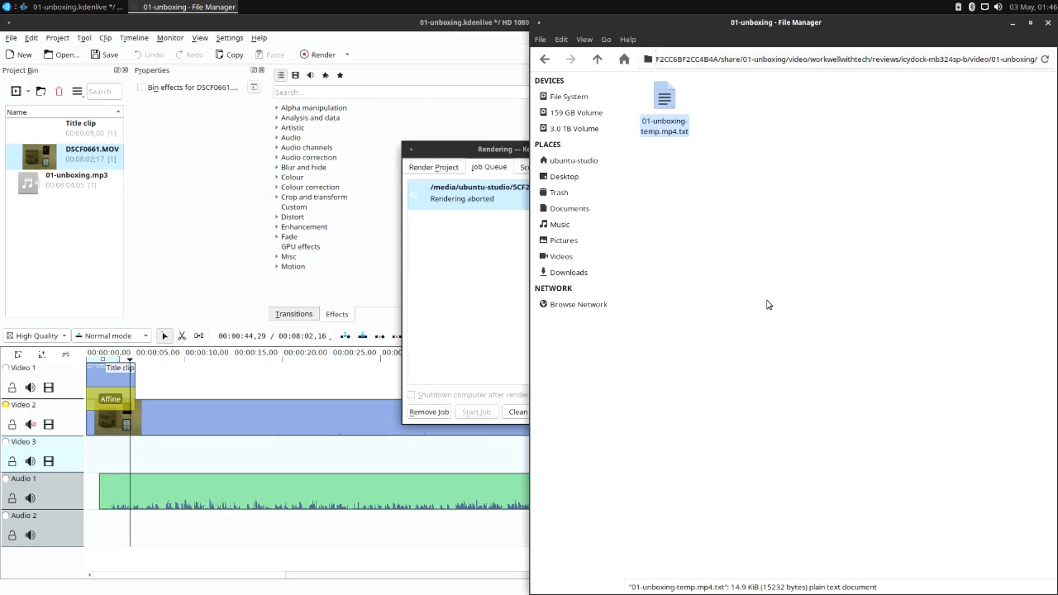
pyautogui.click(468, 379)
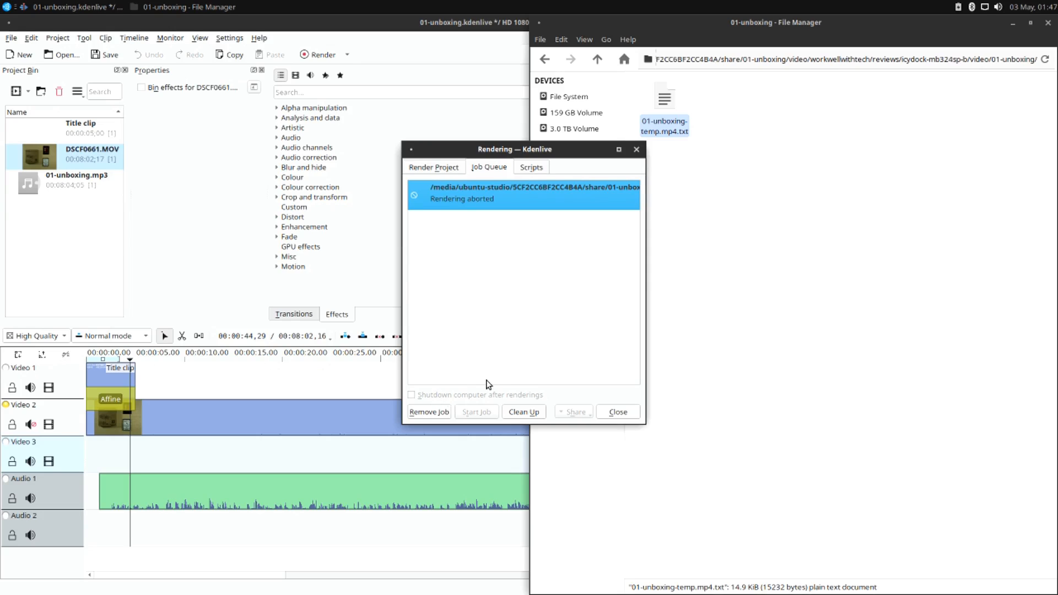
pyautogui.click(741, 363)
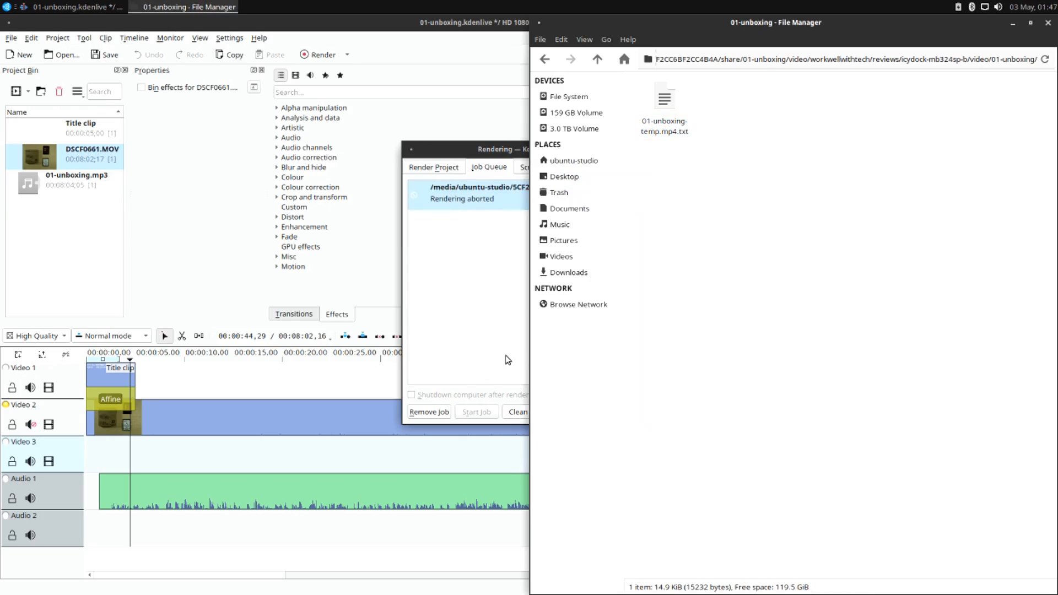
pyautogui.click(471, 396)
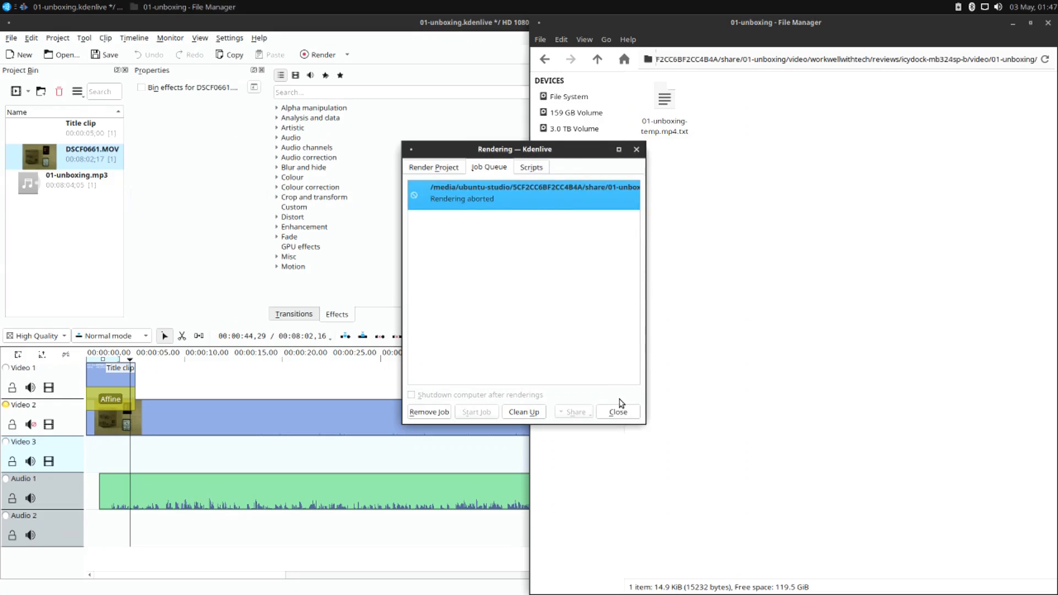
pyautogui.click(388, 302)
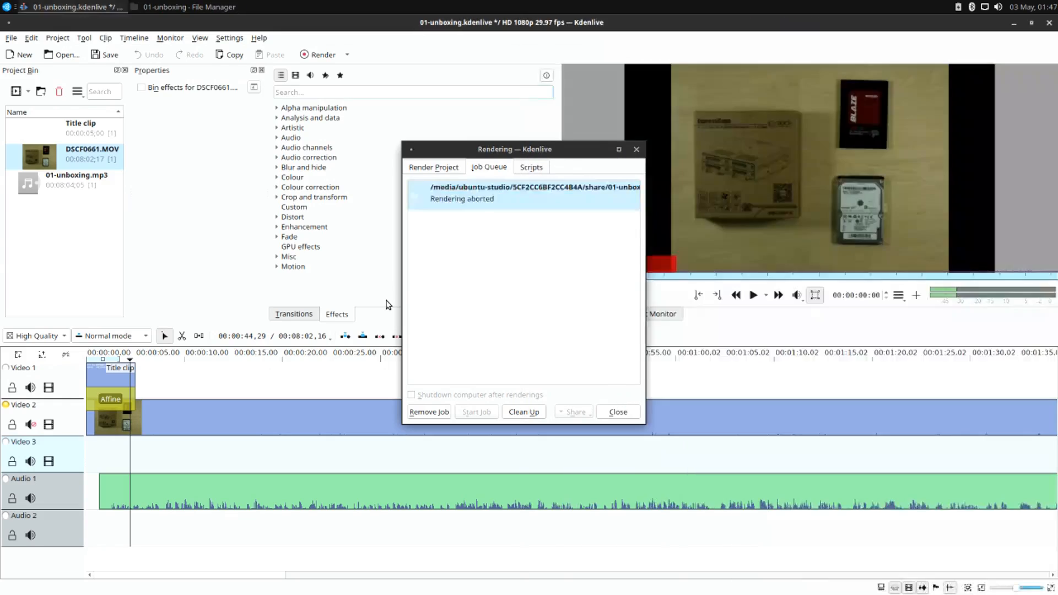
# Close the rendering dialog, save the 01-unboxing project and quit Kdenlive
pyautogui.click(621, 412)
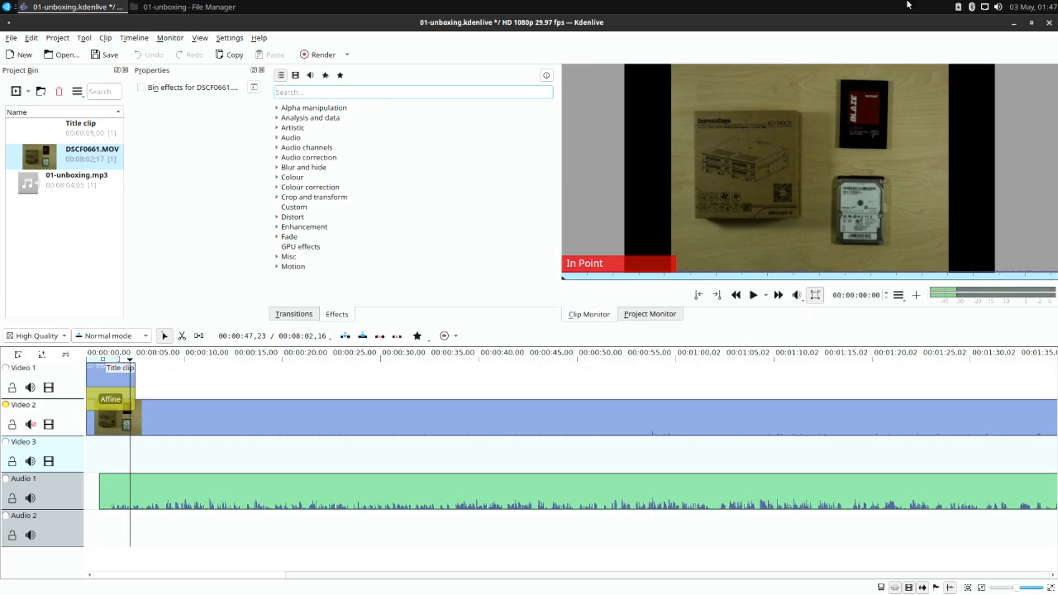
pyautogui.click(107, 54)
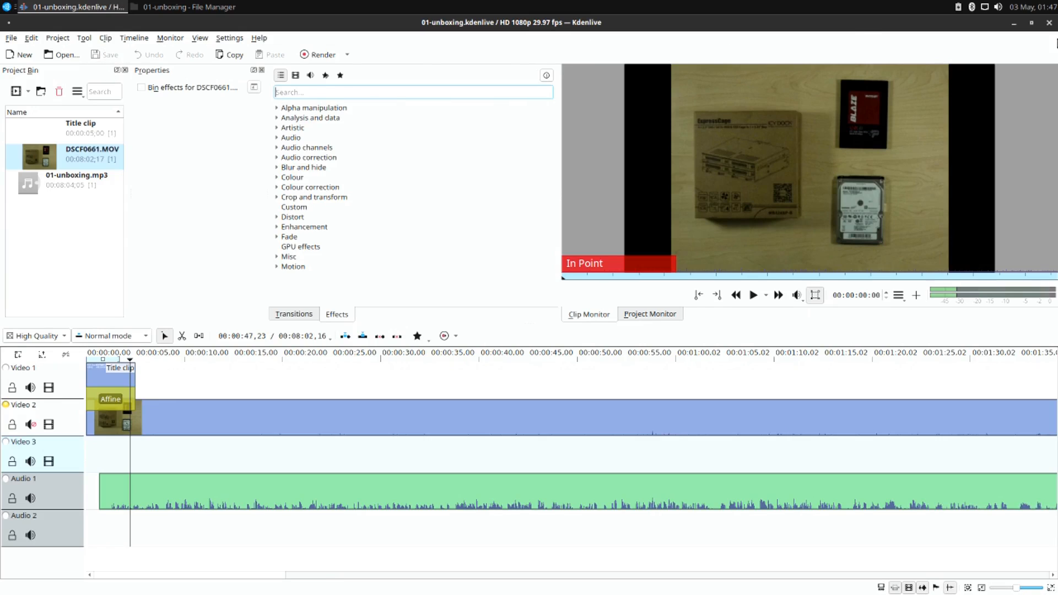
pyautogui.click(1048, 23)
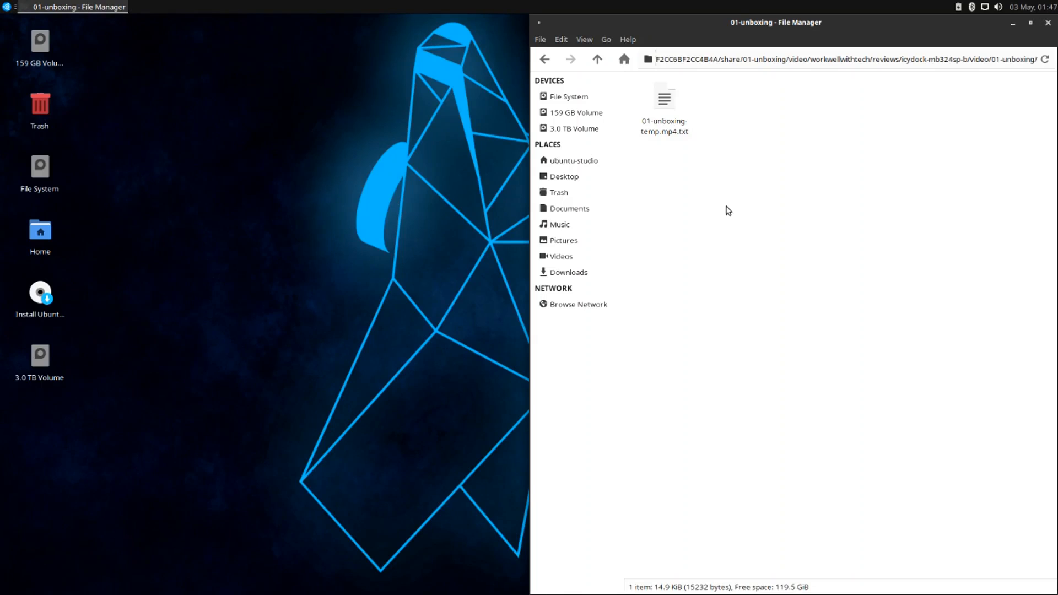
# Go back up to the share/01-unboxing/video folder in File Manager and reopen 01-unboxing.kdenlive in Kdenlive
pyautogui.click(603, 66)
pyautogui.click(603, 66)
pyautogui.click(603, 67)
pyautogui.click(603, 68)
pyautogui.click(603, 68)
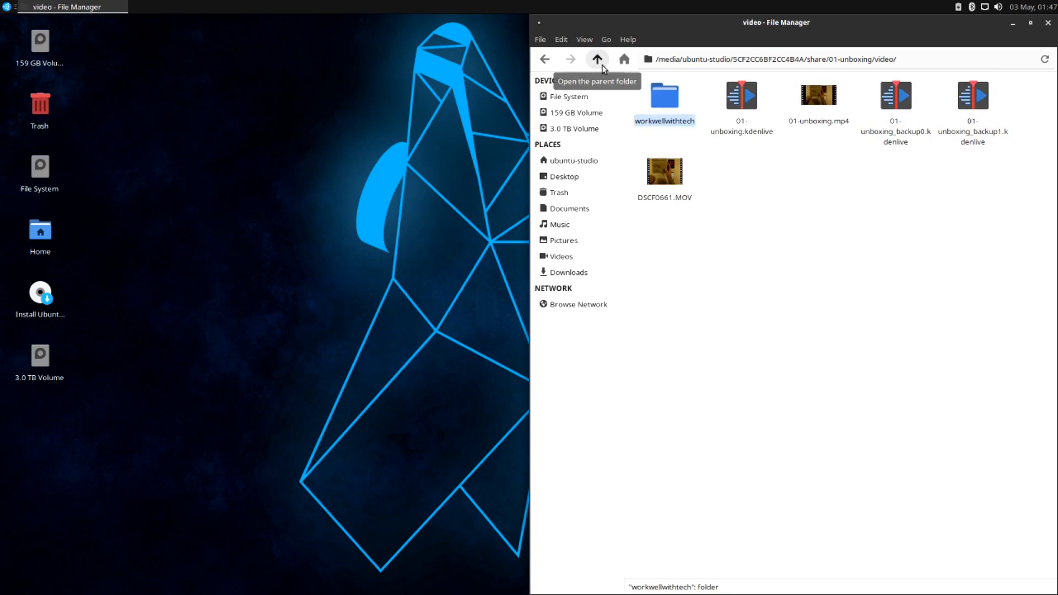
pyautogui.click(756, 198)
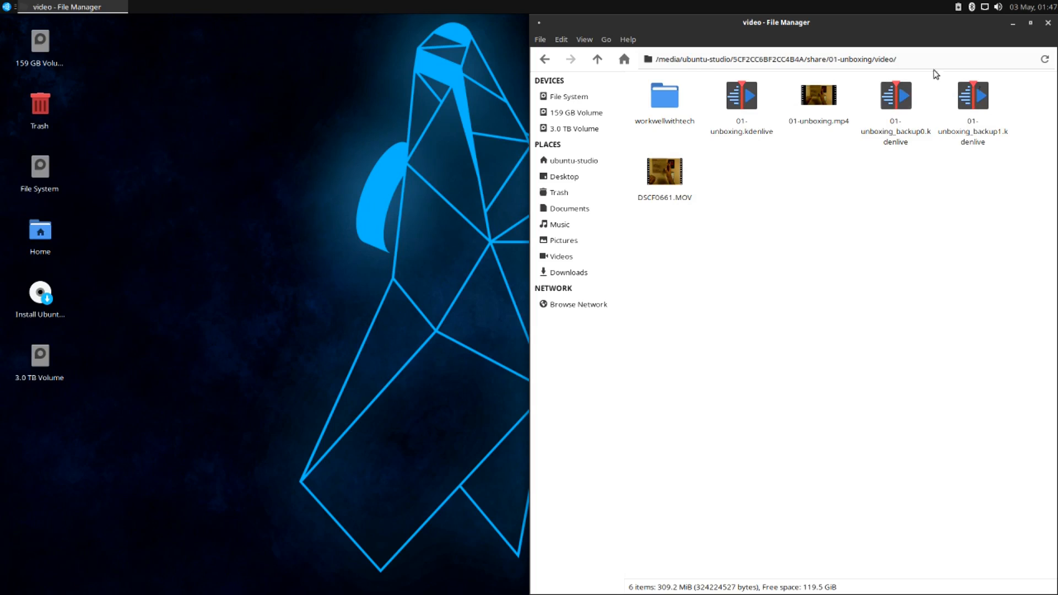
pyautogui.click(735, 95)
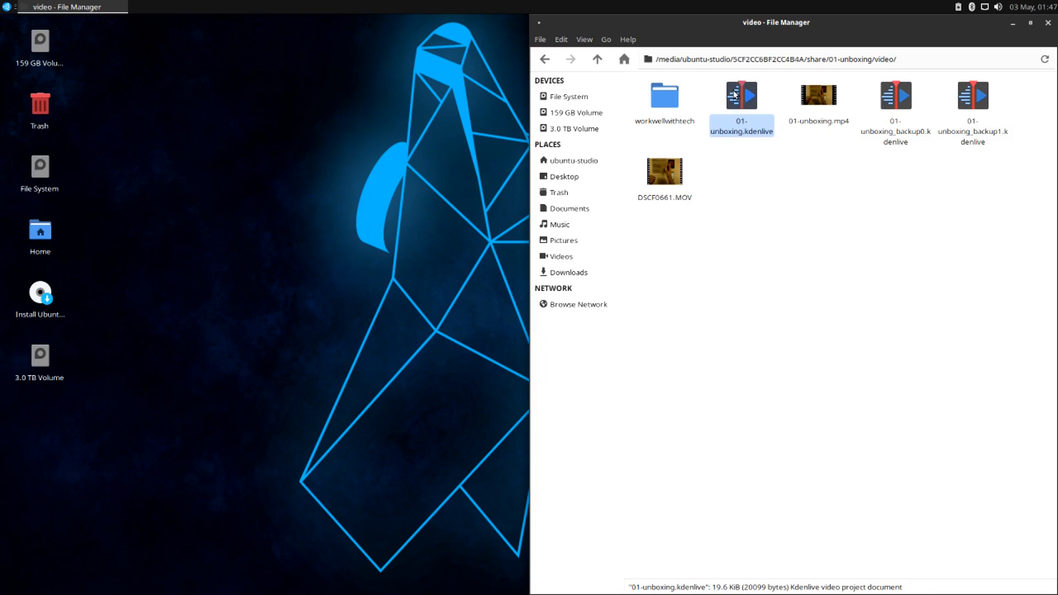
pyautogui.doubleClick(735, 95)
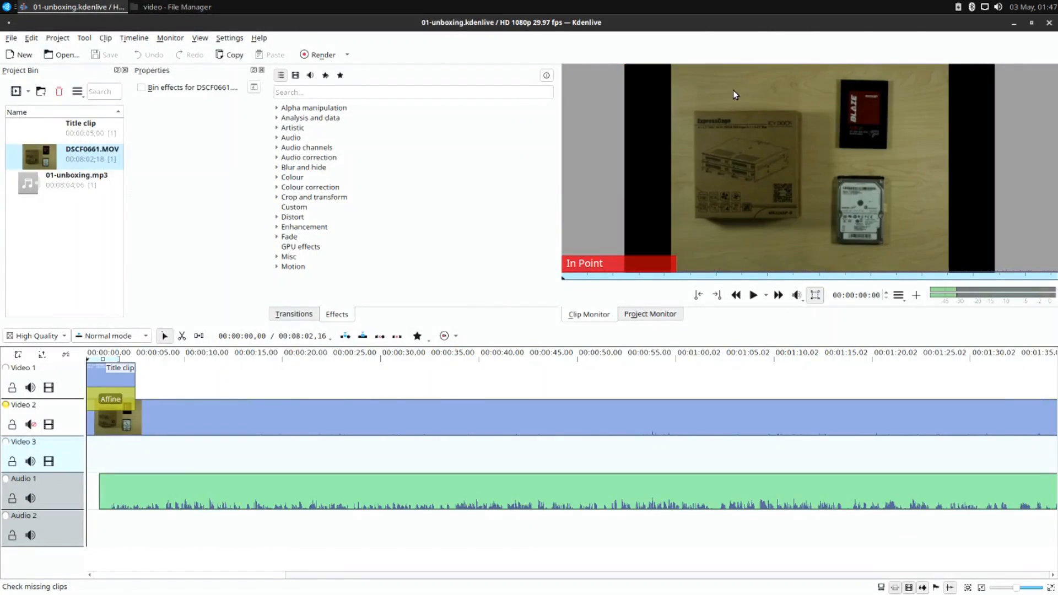
# Check the reopened project's opening frame in the Project Monitor and quit Kdenlive
pyautogui.click(666, 315)
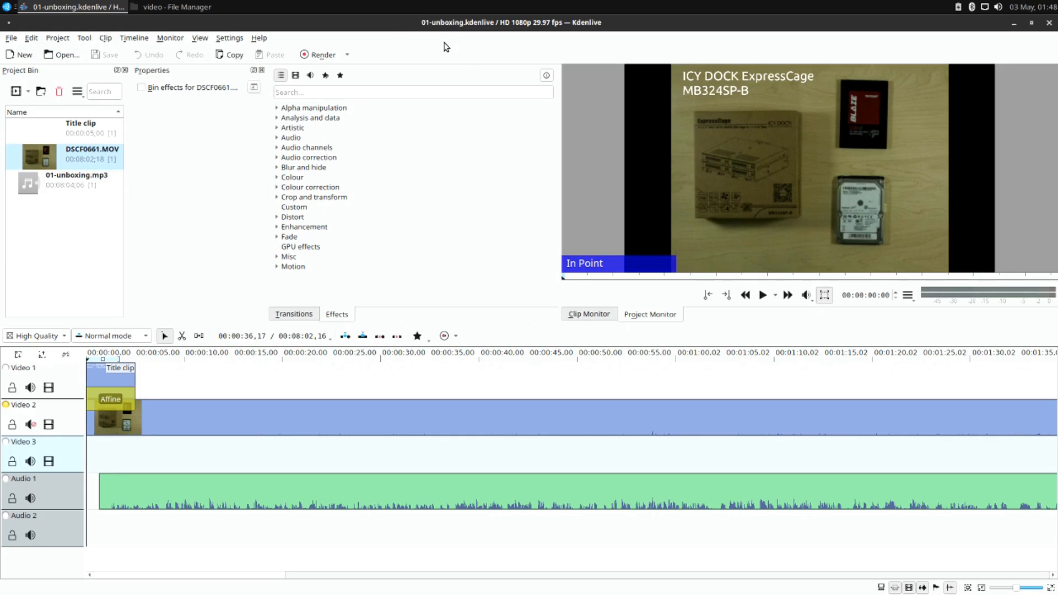
pyautogui.click(180, 7)
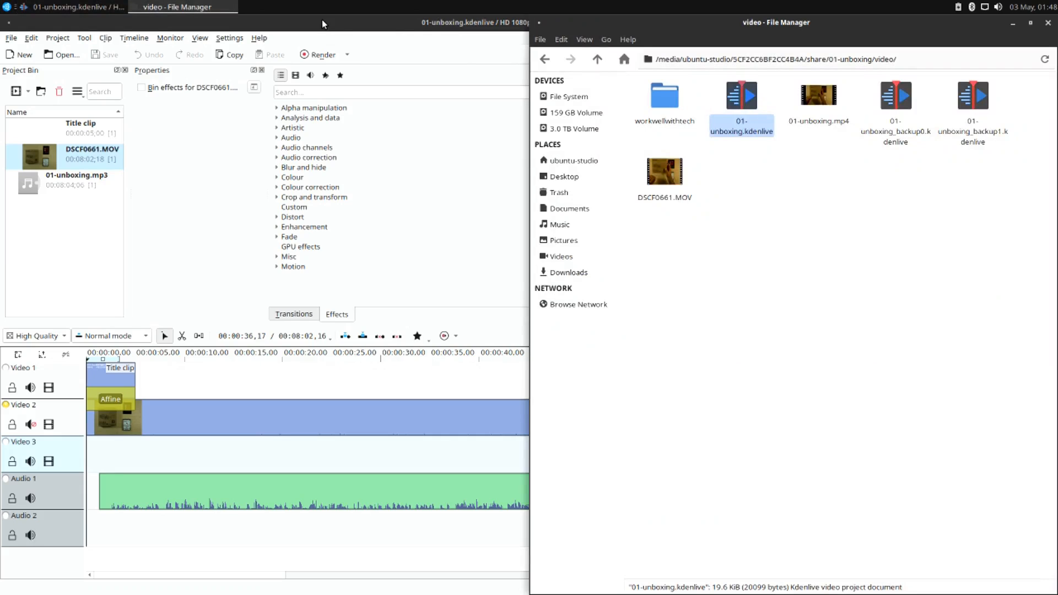
pyautogui.click(414, 40)
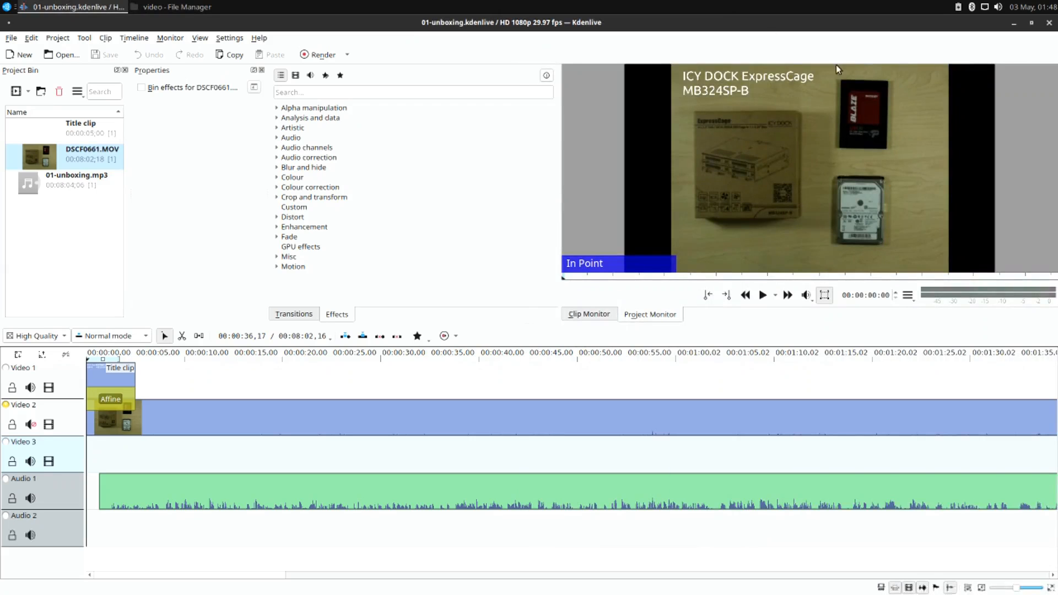
pyautogui.click(1048, 24)
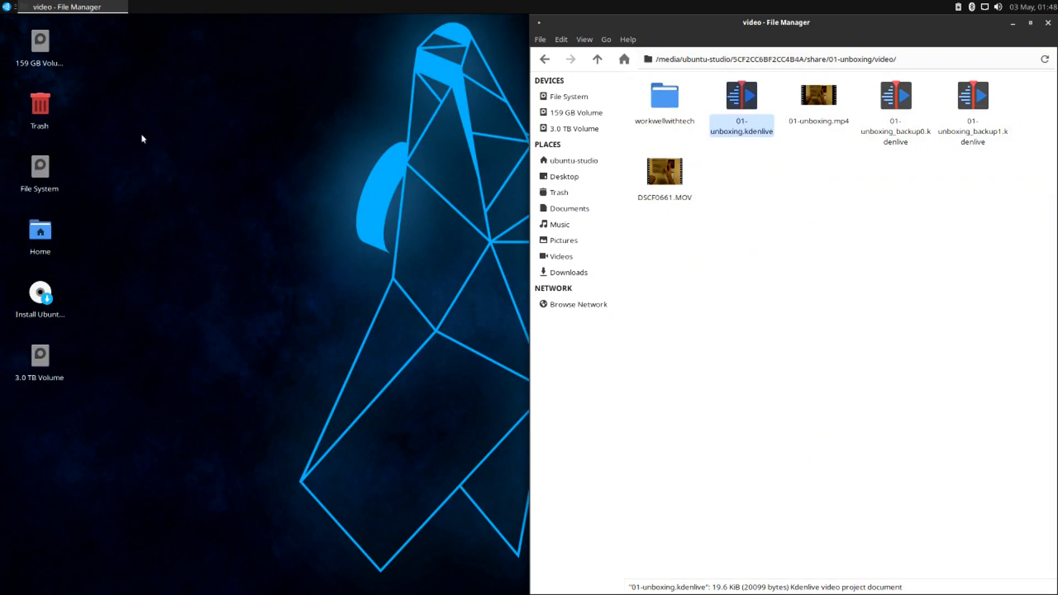
pyautogui.click(6, 6)
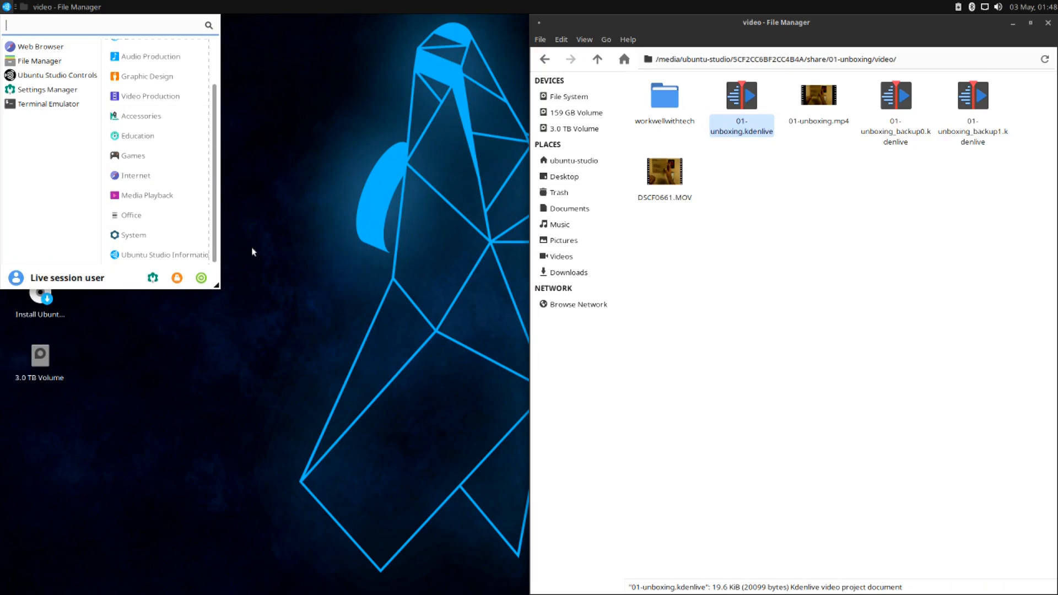
pyautogui.click(727, 311)
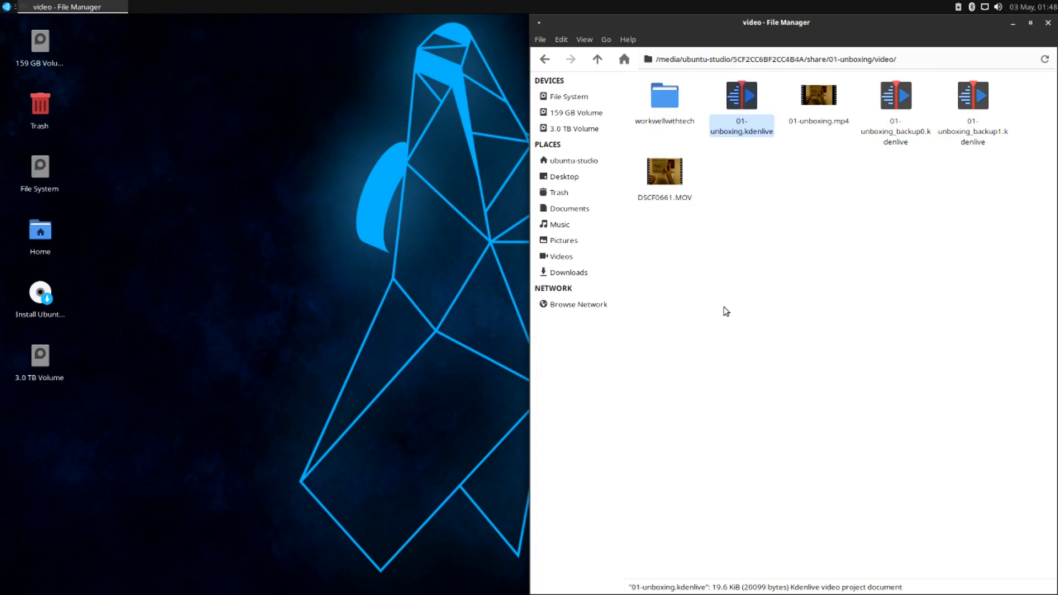